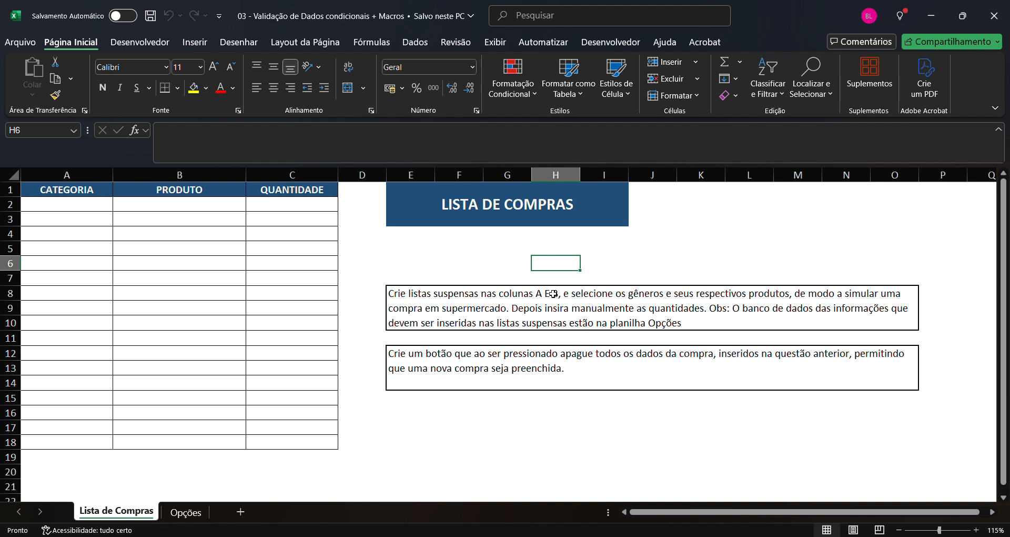
# Examine the exercise instructions and the product lists under each category on the Opções sheet.
pyautogui.click(583, 305)
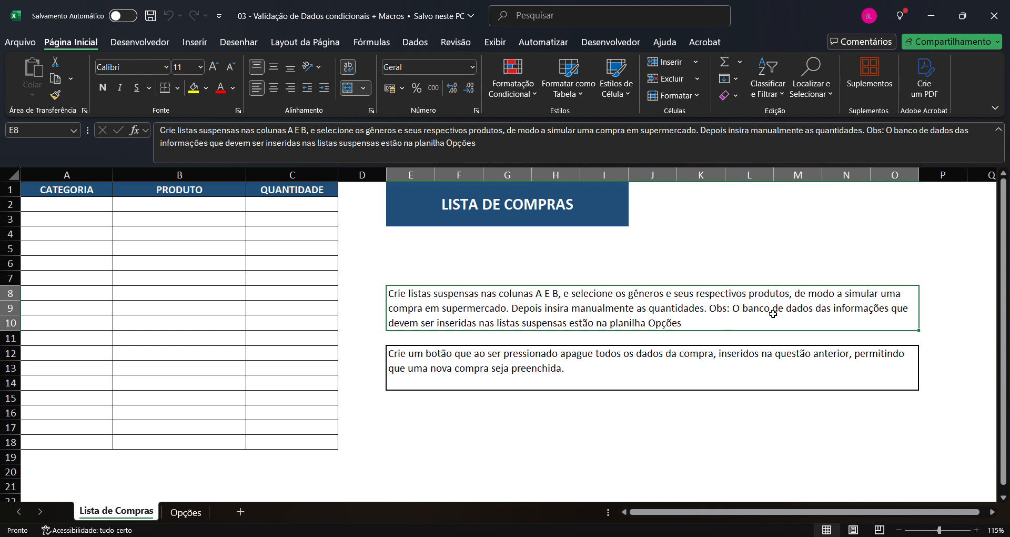
pyautogui.click(186, 511)
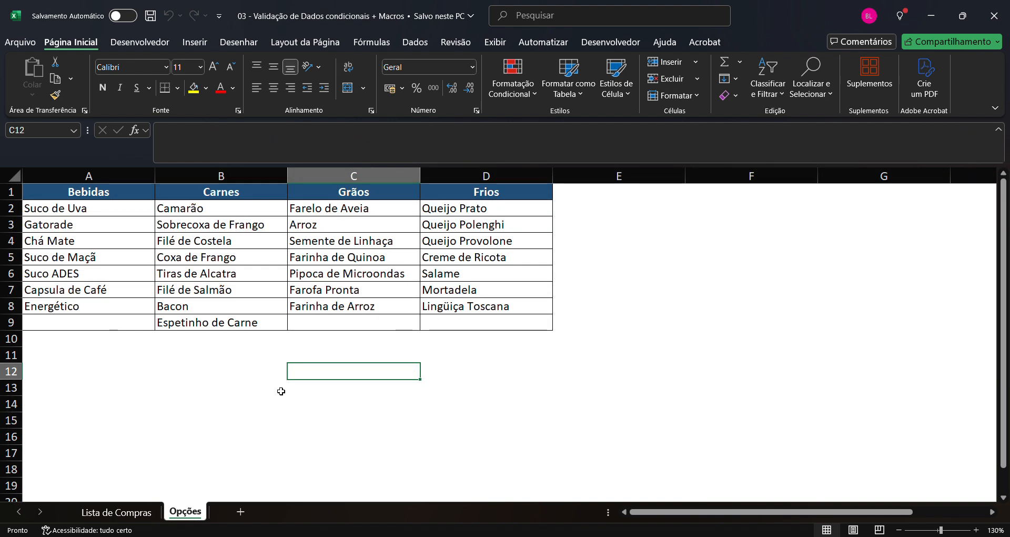
pyautogui.click(188, 369)
pyautogui.click(135, 198)
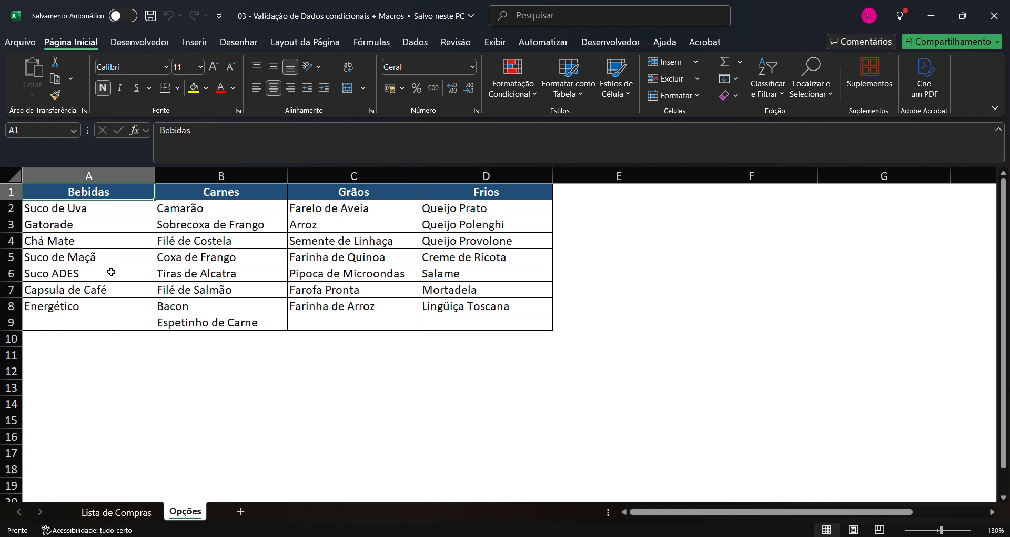
pyautogui.moveTo(110, 211); pyautogui.dragTo(108, 306)
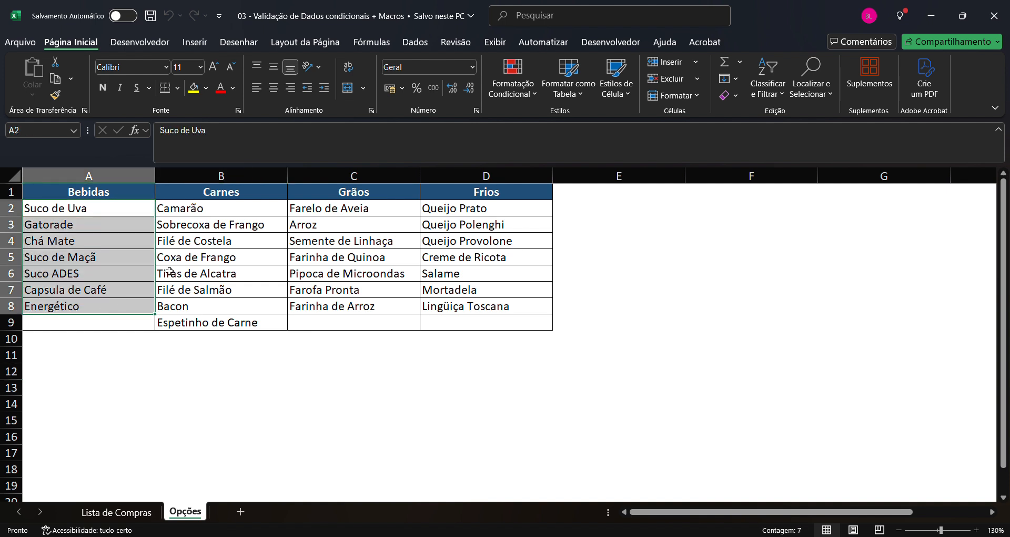
pyautogui.click(229, 196)
pyautogui.moveTo(221, 224); pyautogui.dragTo(220, 305)
pyautogui.click(356, 195)
pyautogui.moveTo(351, 210); pyautogui.dragTo(353, 291)
pyautogui.click(447, 196)
pyautogui.moveTo(457, 223); pyautogui.dragTo(459, 306)
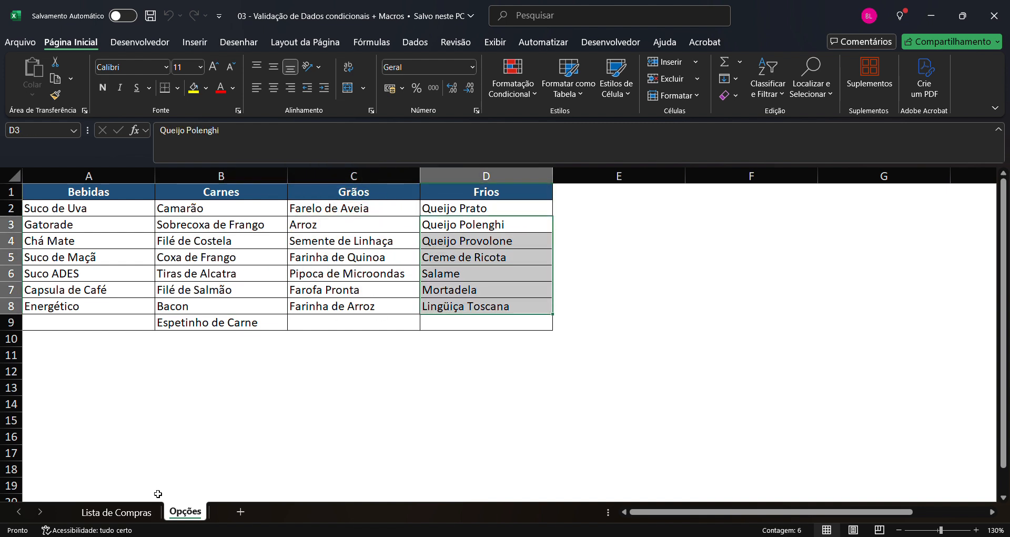
pyautogui.click(126, 513)
pyautogui.click(425, 267)
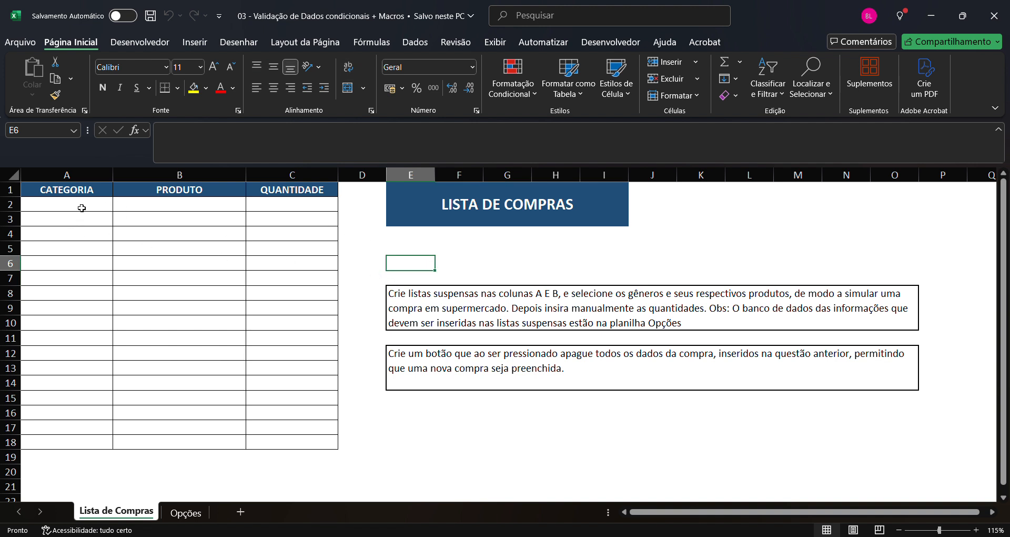
# View the workbook's defined names in the Name Manager from the Opções sheet.
pyautogui.click(184, 520)
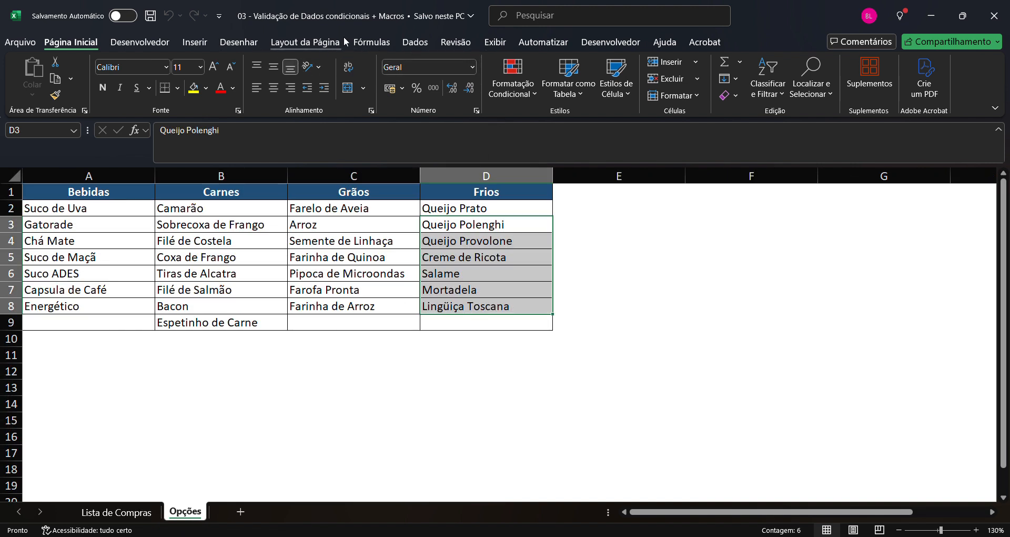
pyautogui.click(372, 42)
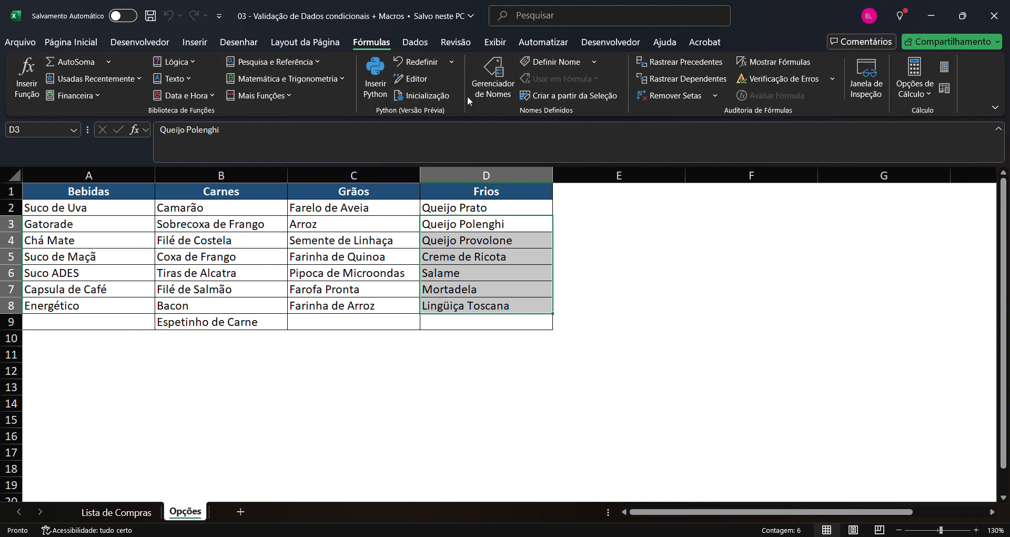
pyautogui.click(502, 91)
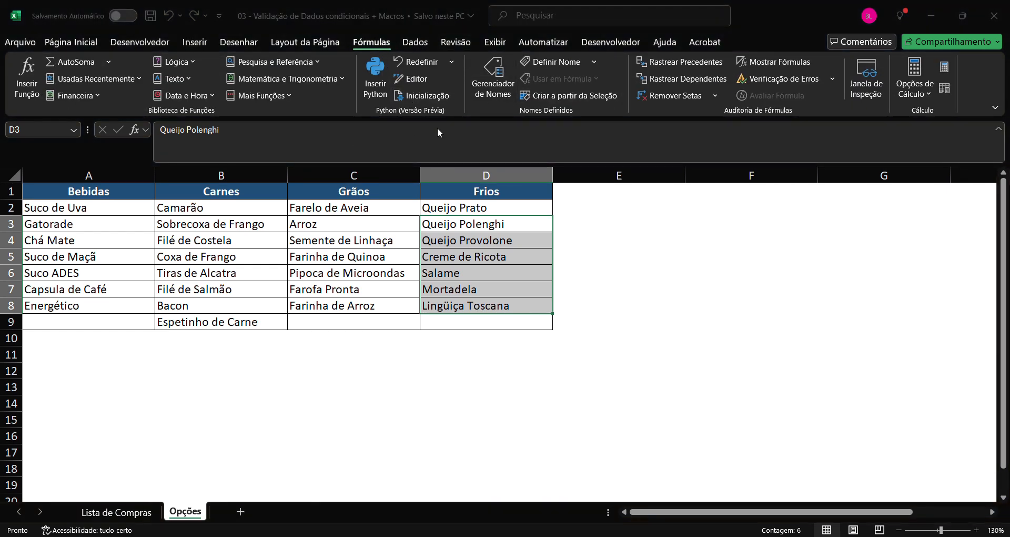
pyautogui.click(434, 125)
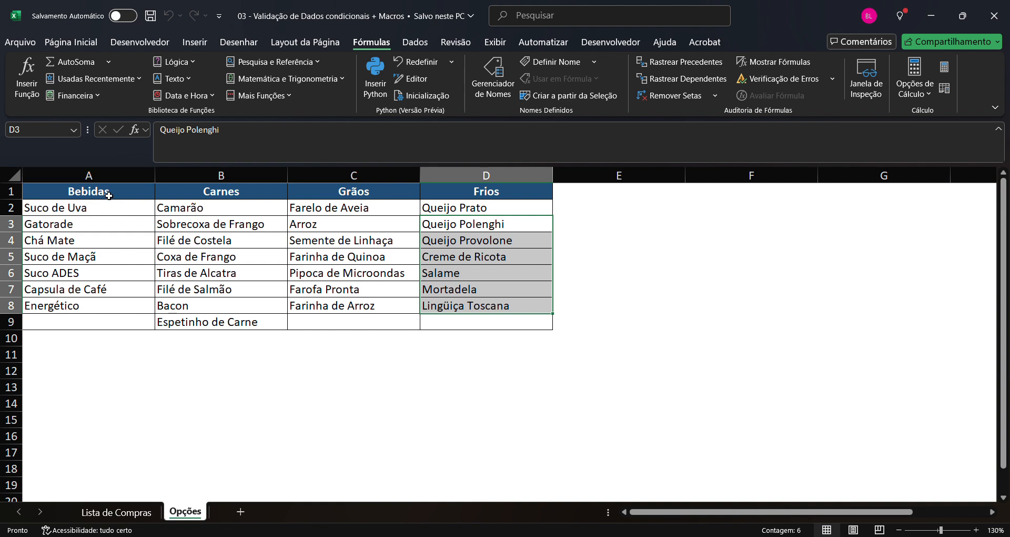
# Name the header range A1:D1 on the Opções sheet Categorias.
pyautogui.moveTo(89, 195); pyautogui.dragTo(508, 191)
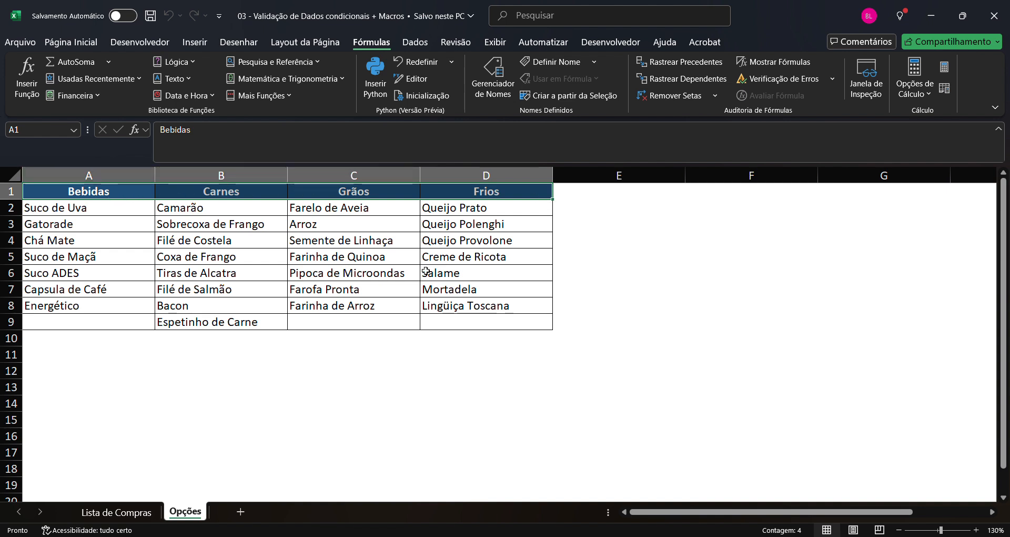
pyautogui.click(117, 512)
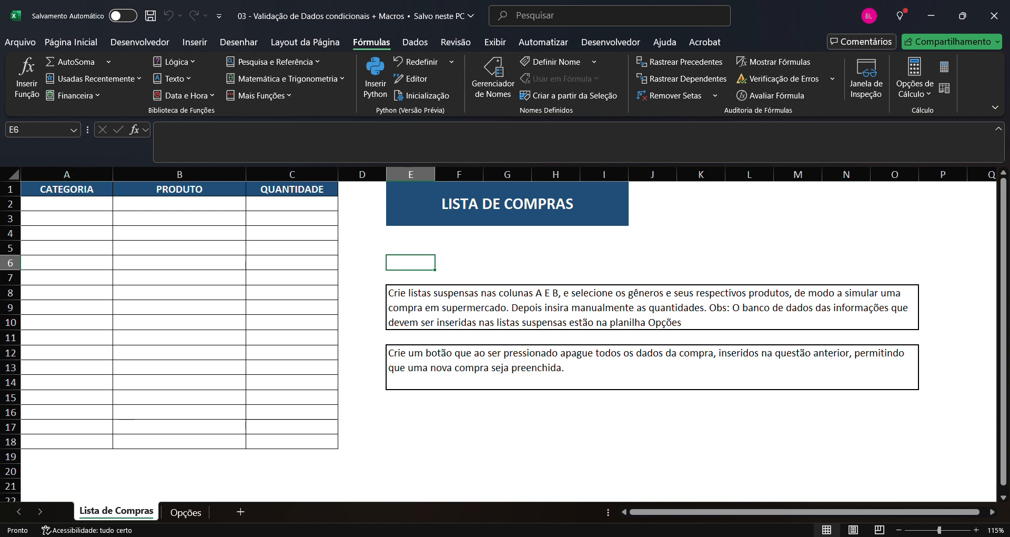
pyautogui.click(185, 511)
pyautogui.moveTo(97, 193); pyautogui.dragTo(533, 189)
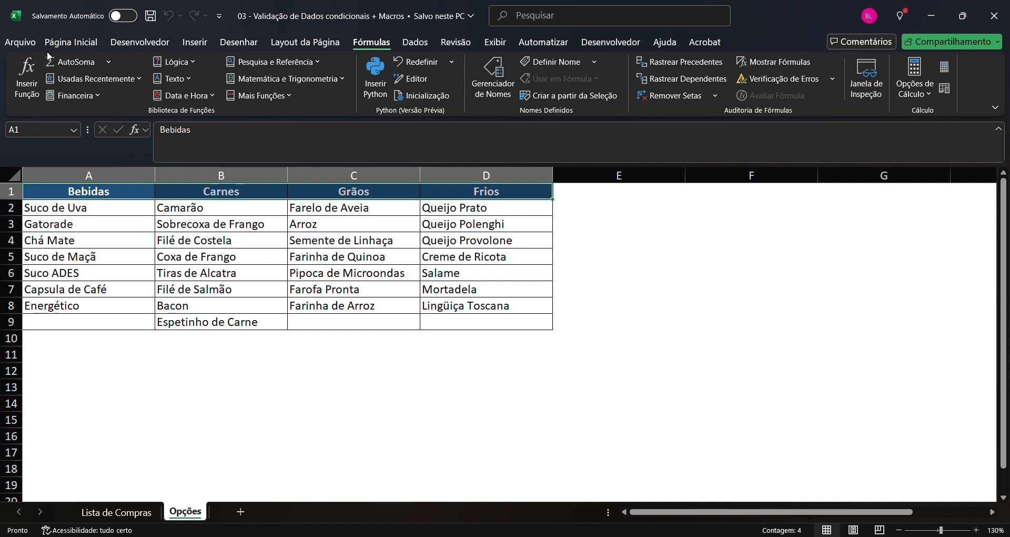
pyautogui.click(61, 43)
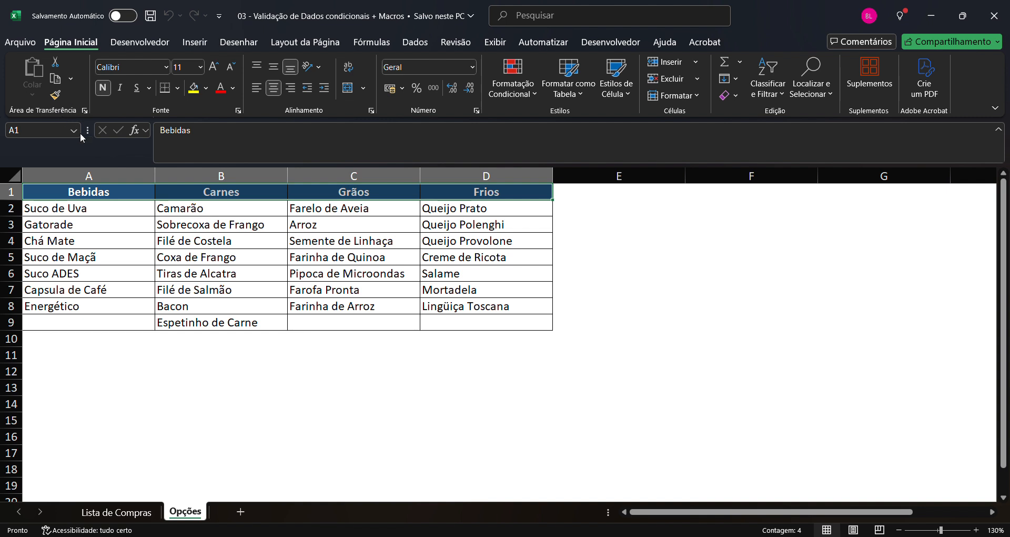
pyautogui.click(43, 133)
pyautogui.write('Categorias')
pyautogui.press('Return')
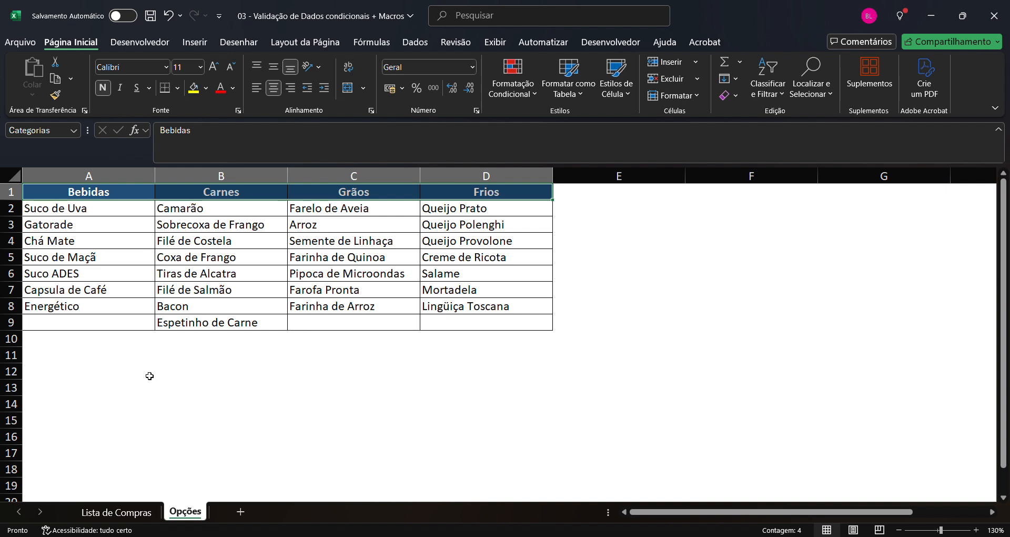
pyautogui.click(132, 408)
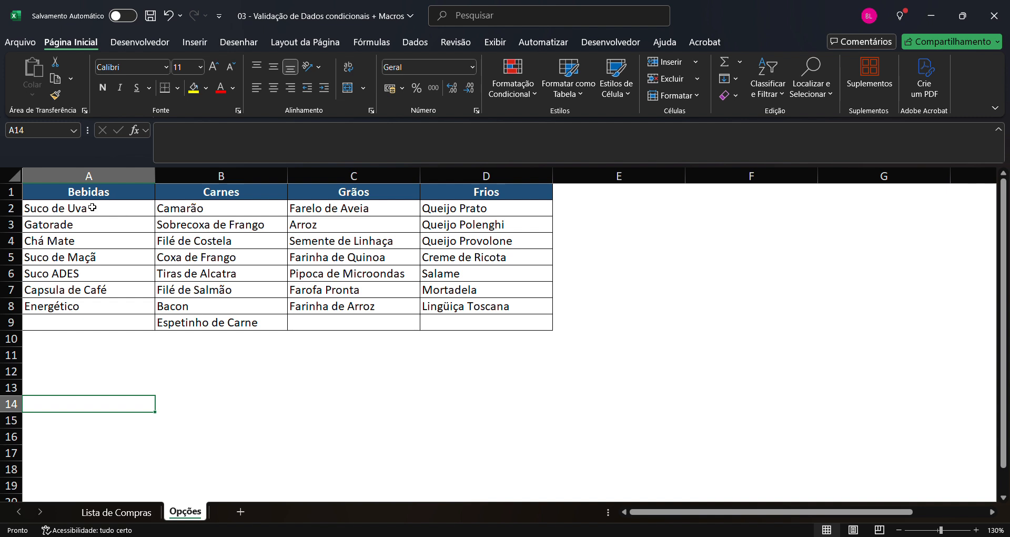
# Name the beverage products in A2:A8 Bebidas.
pyautogui.moveTo(109, 205); pyautogui.dragTo(106, 305)
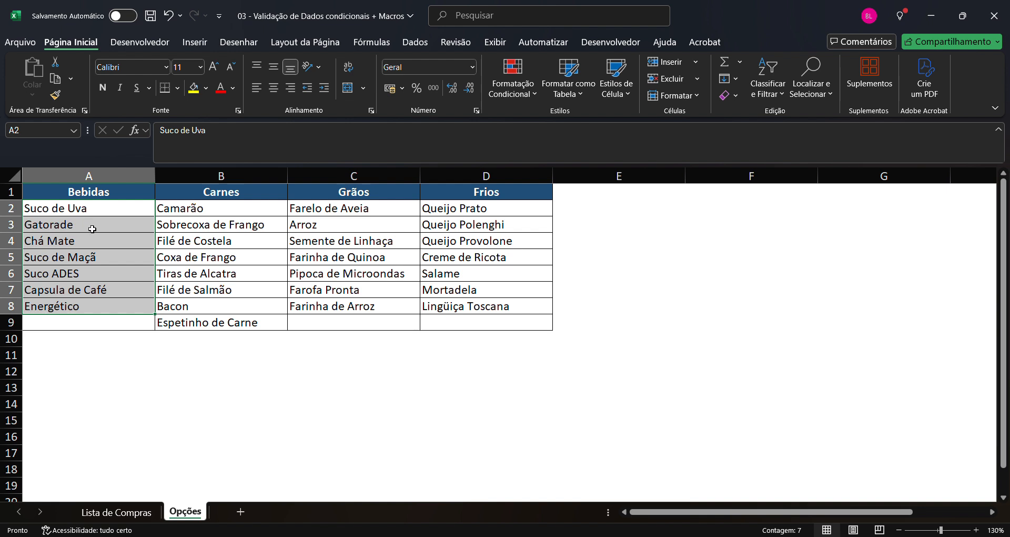
pyautogui.click(33, 136)
pyautogui.write('bidas')
pyautogui.press('Return')
# Name the meat products in B2:B9 Carnes.
pyautogui.moveTo(209, 215); pyautogui.dragTo(226, 326)
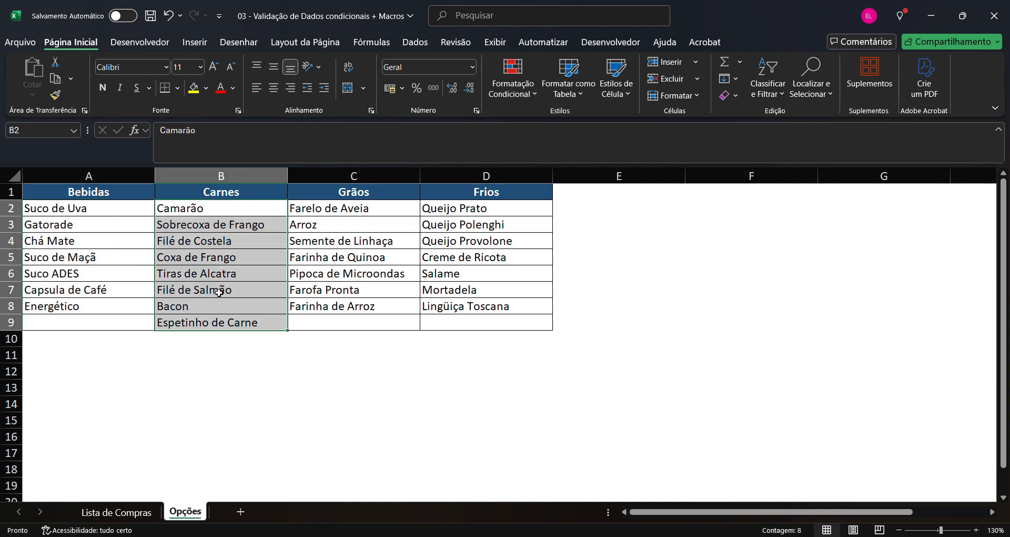
pyautogui.click(32, 130)
pyautogui.write('Carnes')
# Name the grain products in C2:C8 Grãos.
pyautogui.moveTo(332, 212); pyautogui.dragTo(354, 305)
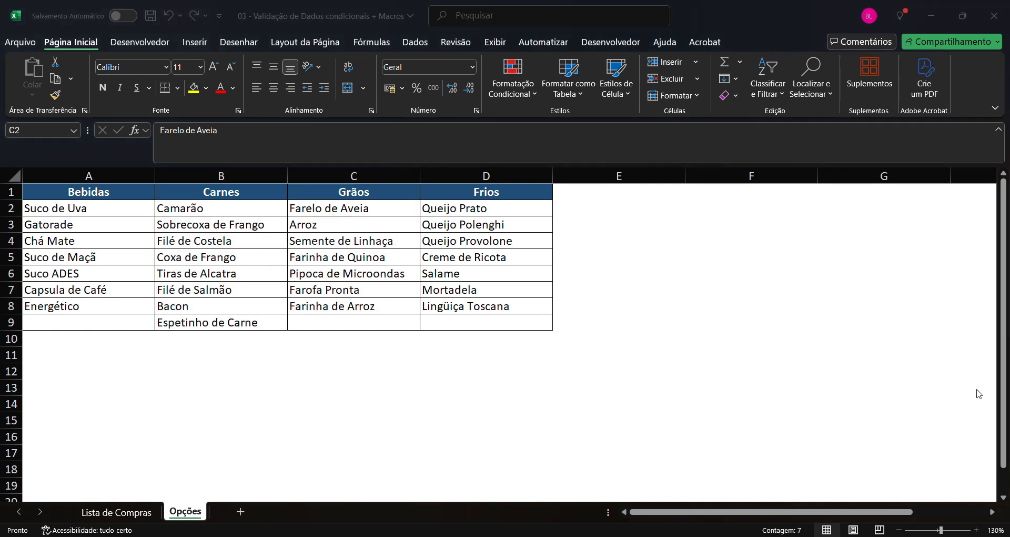
pyautogui.click(47, 133)
pyautogui.write('G')
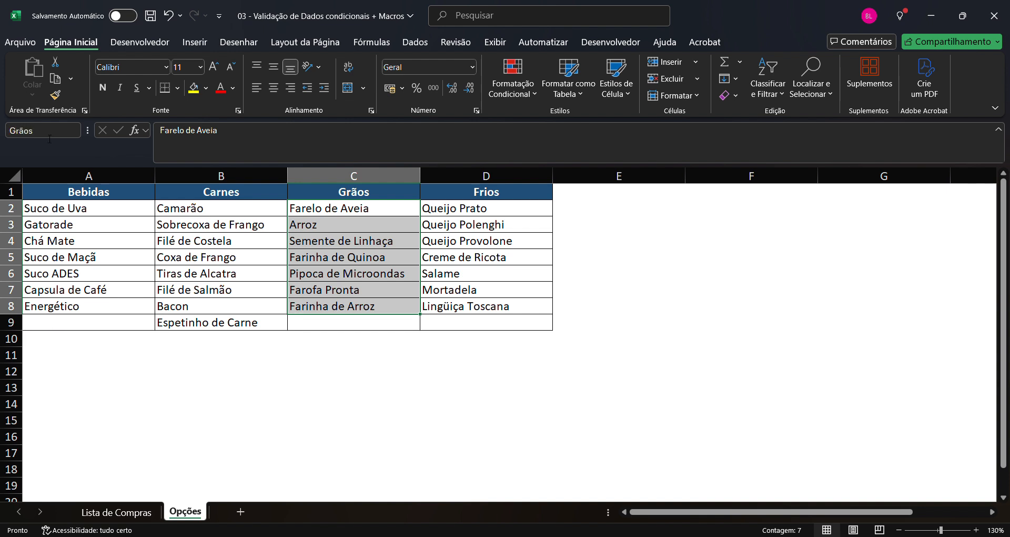
pyautogui.write('rãos')
pyautogui.press('Return')
# Name the cold-cut and cheese products in D2:D8 Frios.
pyautogui.moveTo(463, 208); pyautogui.dragTo(470, 315)
pyautogui.click(36, 136)
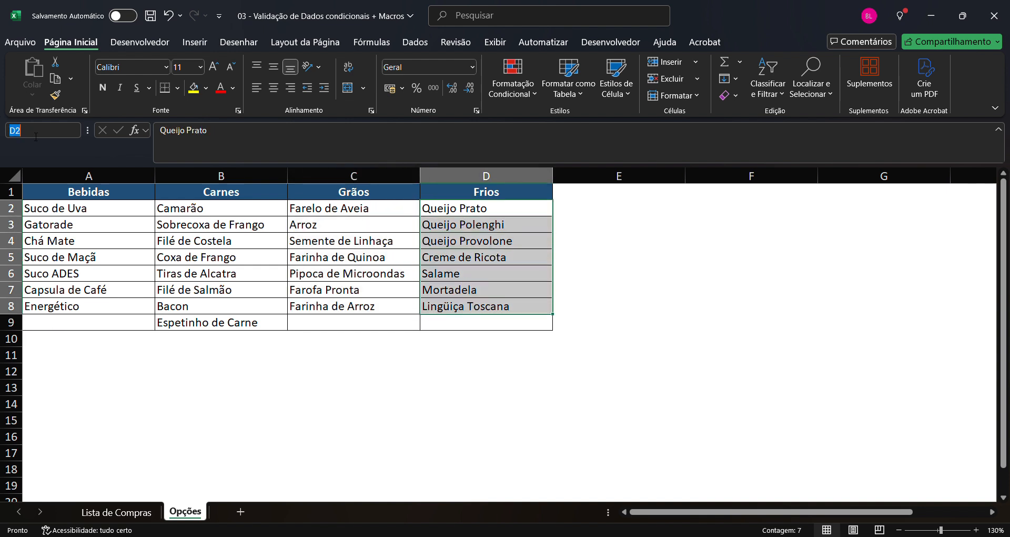
pyautogui.write('Frio')
pyautogui.click(426, 386)
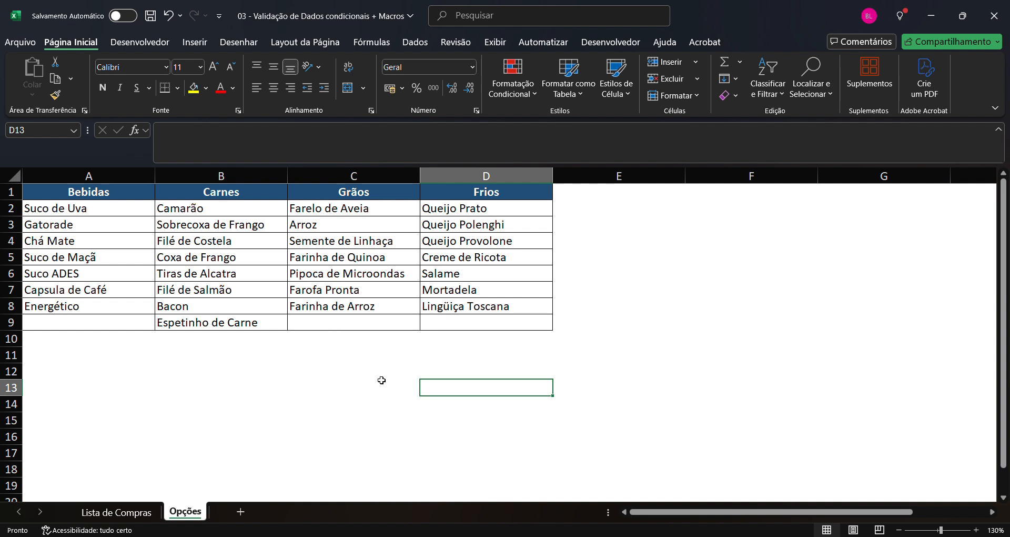
# Add a data validation drop-down list for the category to cell A2 of the Lista de Compras sheet and test it, leaving the cell empty.
pyautogui.click(139, 513)
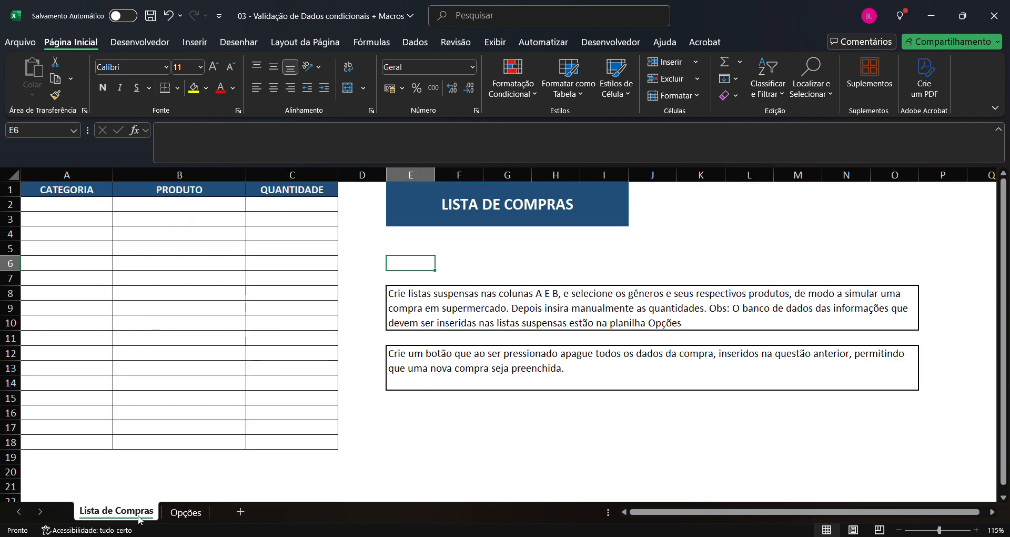
pyautogui.click(477, 263)
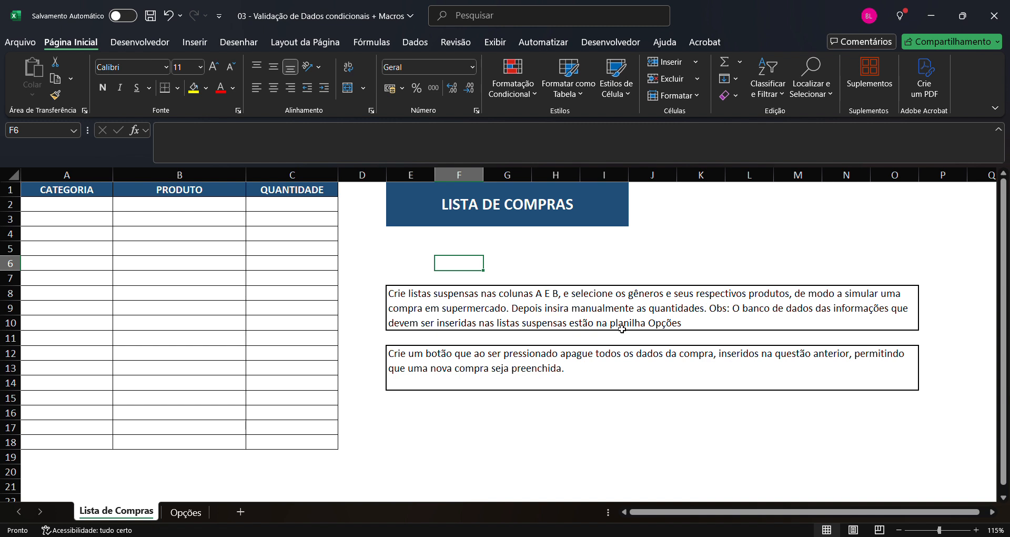
pyautogui.click(72, 201)
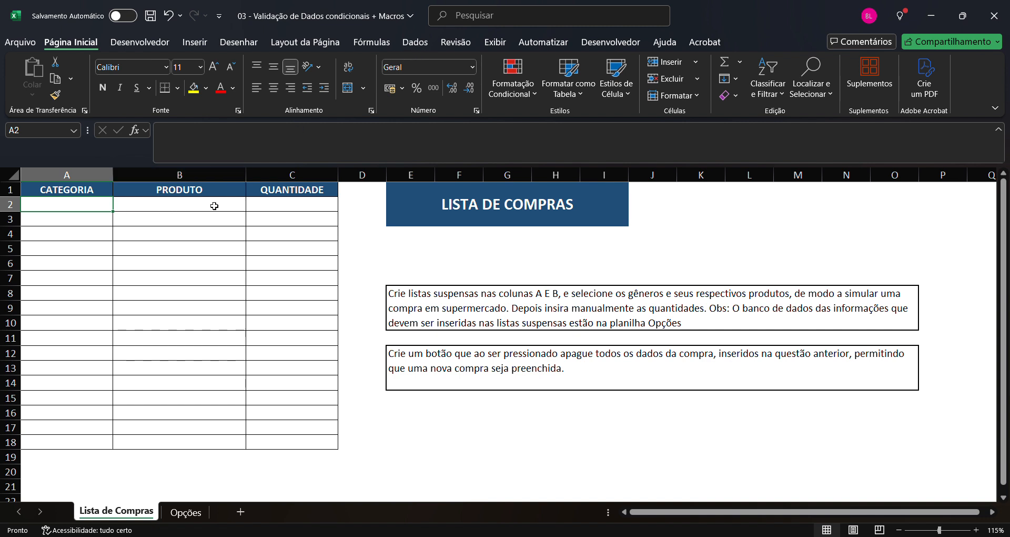
pyautogui.click(415, 42)
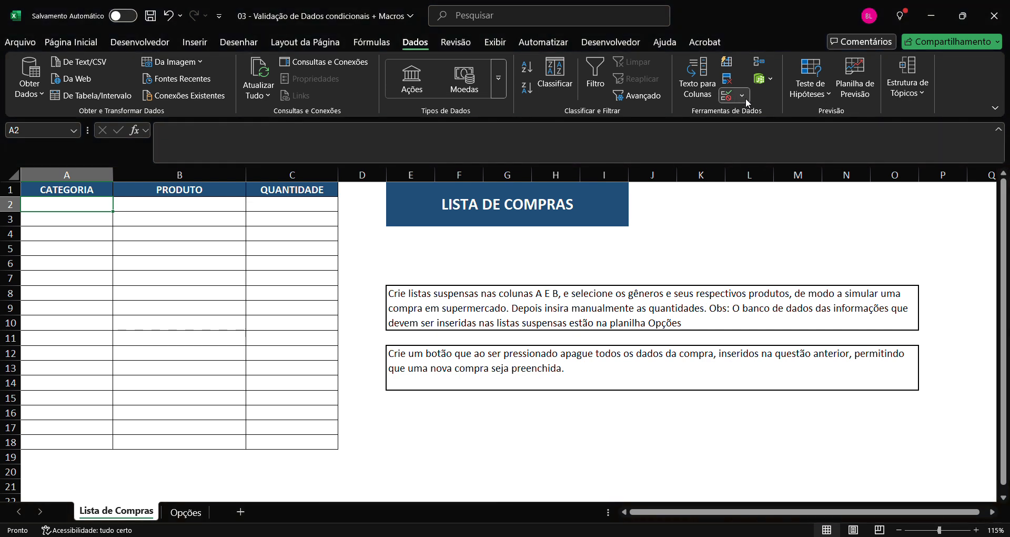
pyautogui.click(754, 113)
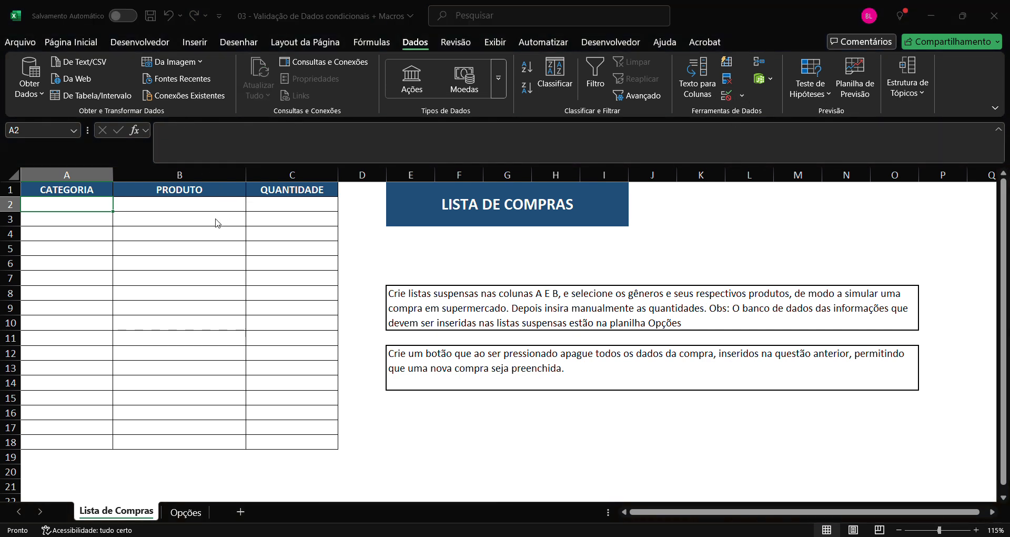
pyautogui.click(182, 283)
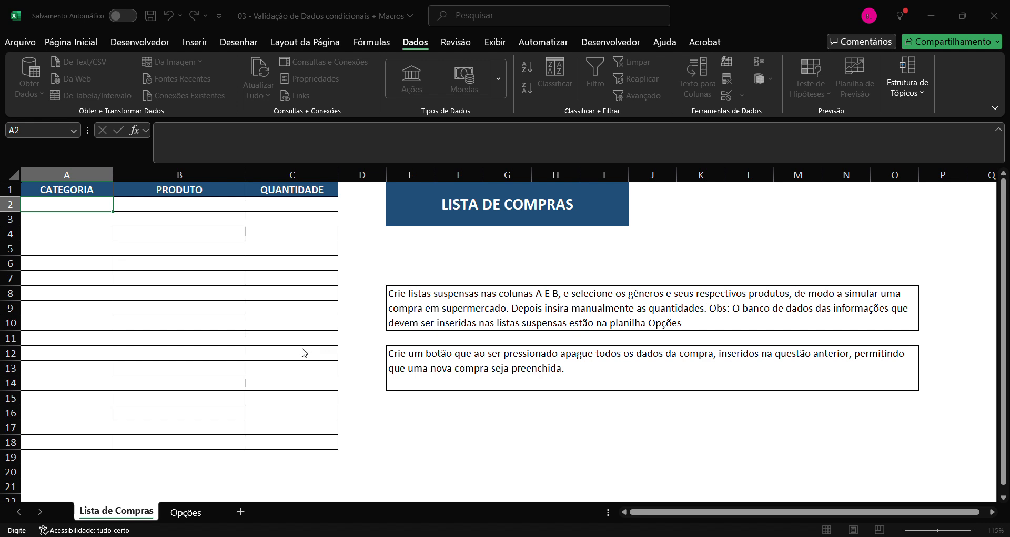
pyautogui.press('Return')
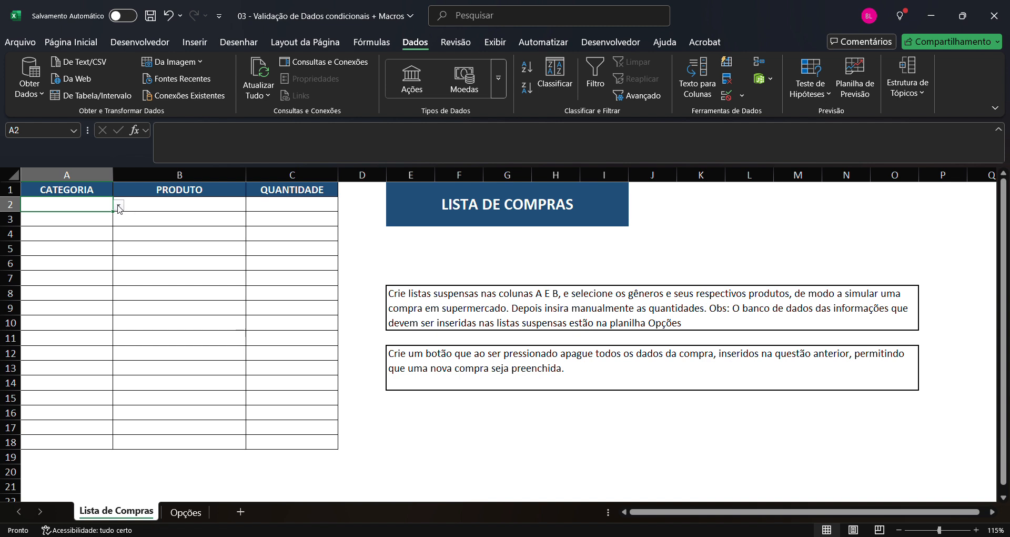
pyautogui.click(51, 217)
pyautogui.press('Delete')
# Check the data validation settings of cell A3.
pyautogui.click(99, 223)
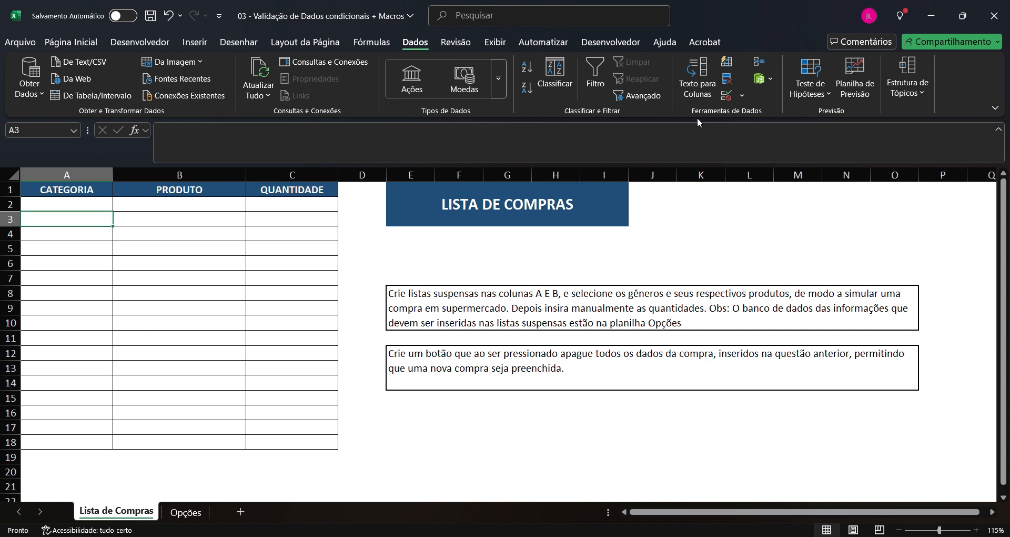
pyautogui.click(747, 98)
pyautogui.click(746, 109)
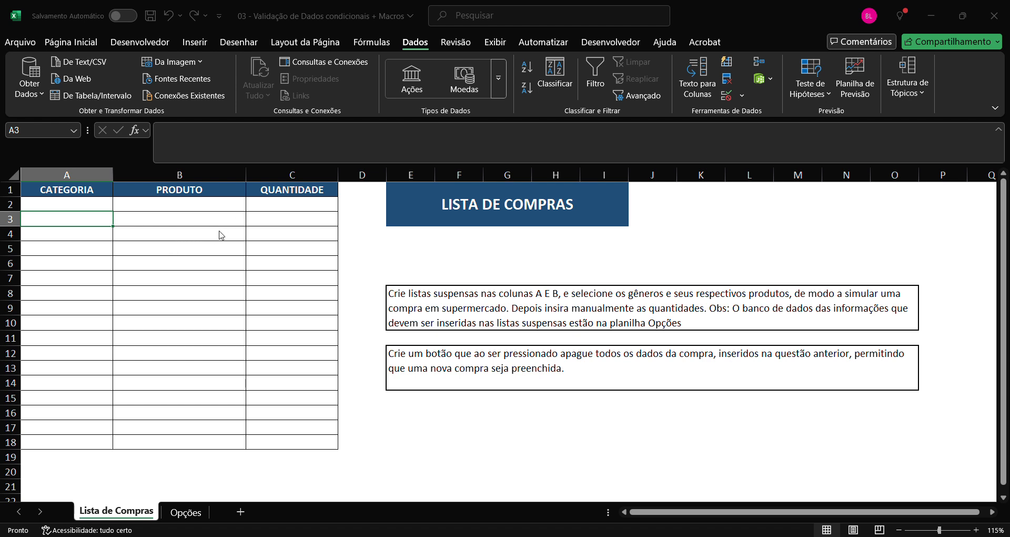
pyautogui.click(406, 148)
# Fill the drop-down validation from cell A2 down the CATEGORIA column to A18.
pyautogui.click(110, 204)
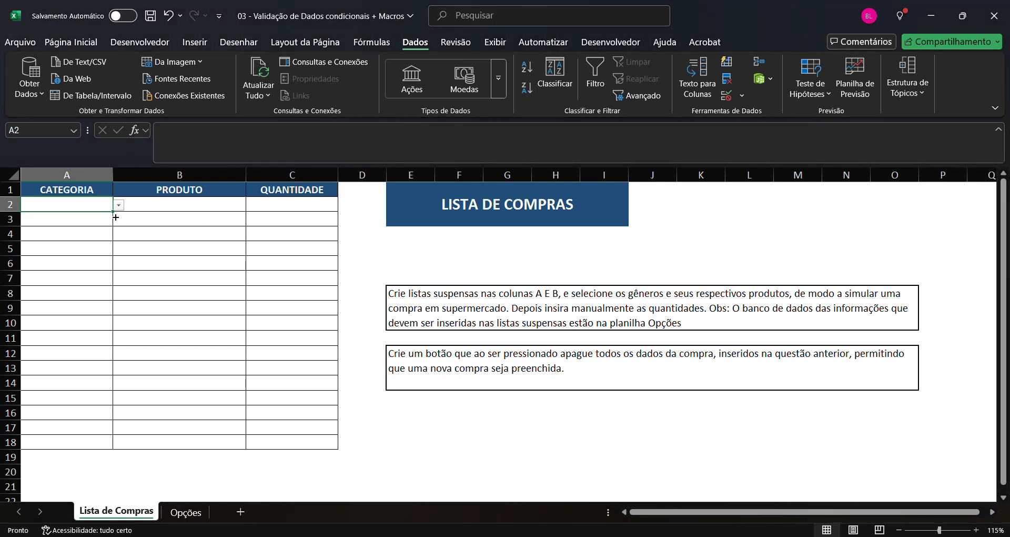
pyautogui.moveTo(113, 211); pyautogui.dragTo(106, 447)
pyautogui.click(146, 347)
pyautogui.click(88, 304)
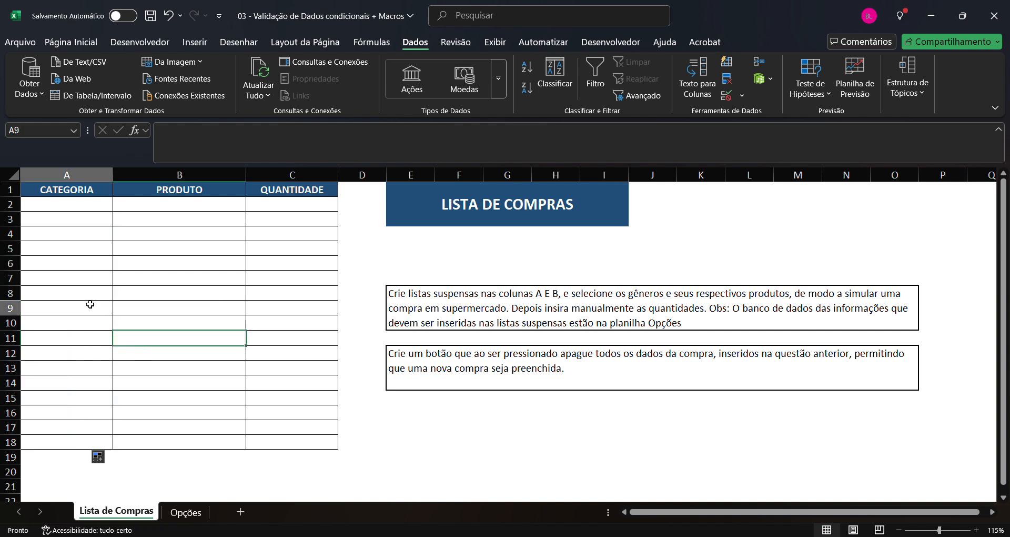
# Choose Bebidas as the category in cell A2 of the shopping list.
pyautogui.click(206, 295)
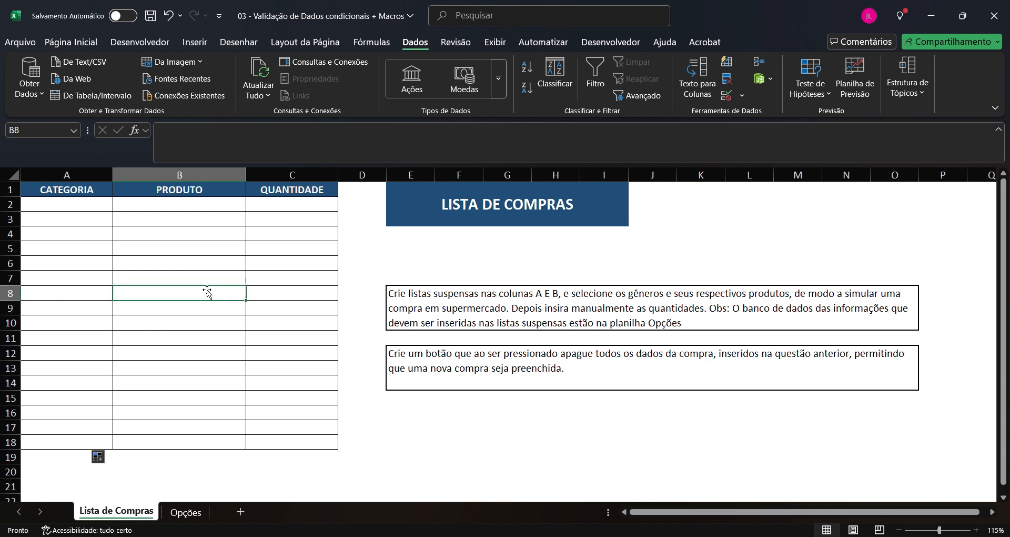
pyautogui.click(181, 208)
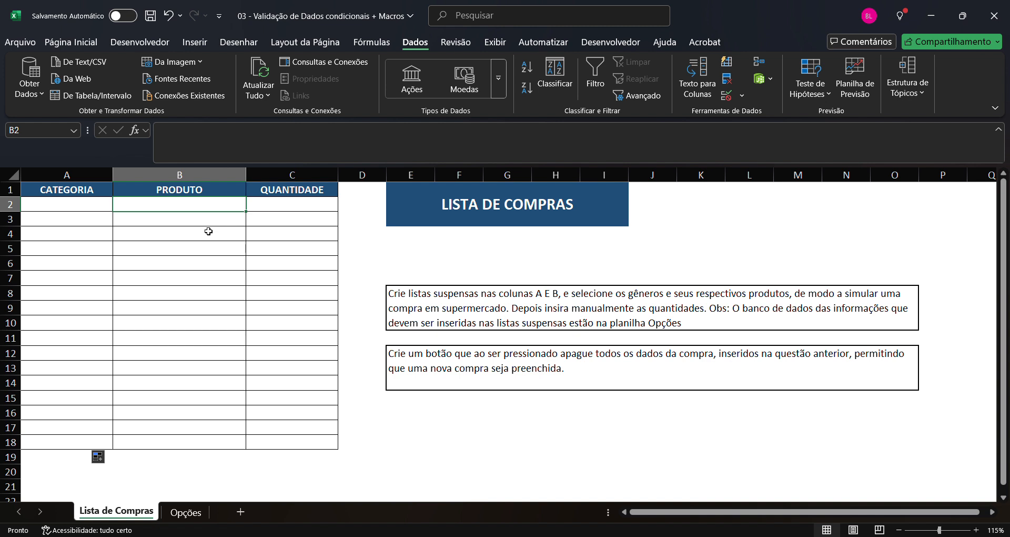
pyautogui.click(99, 205)
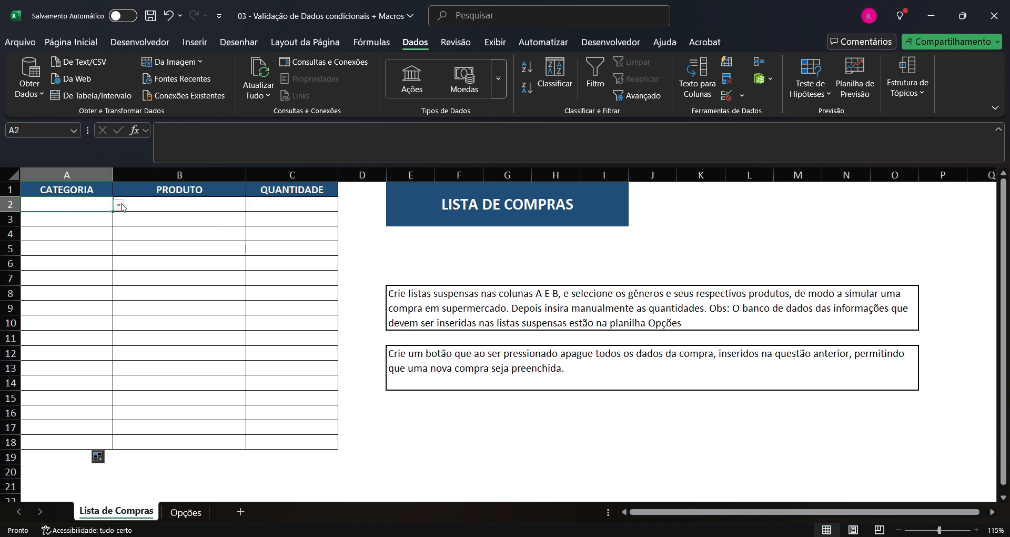
pyautogui.click(158, 210)
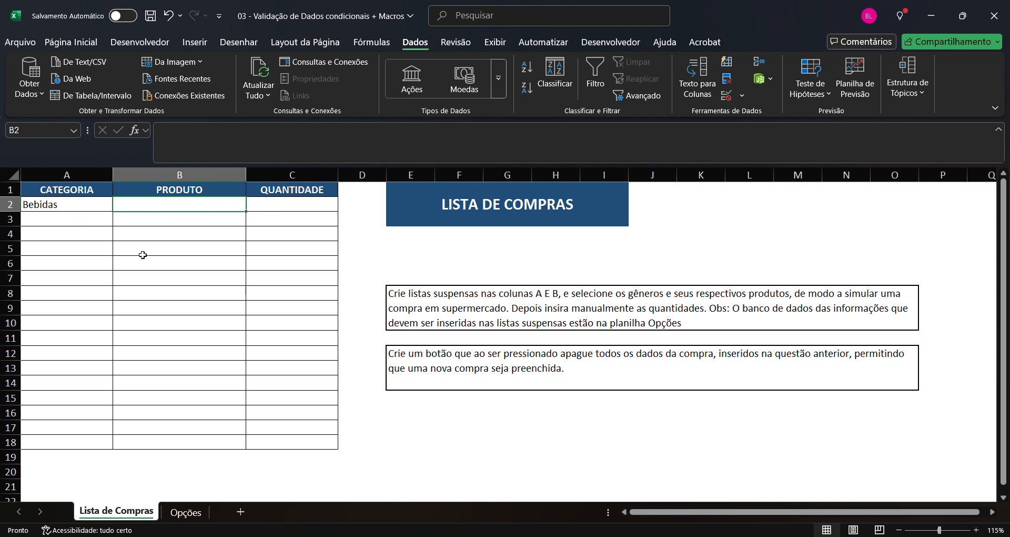
# Examine the category headers and the beverage range A2:A8 on the Opções sheet against the category chosen in the shopping list.
pyautogui.click(185, 512)
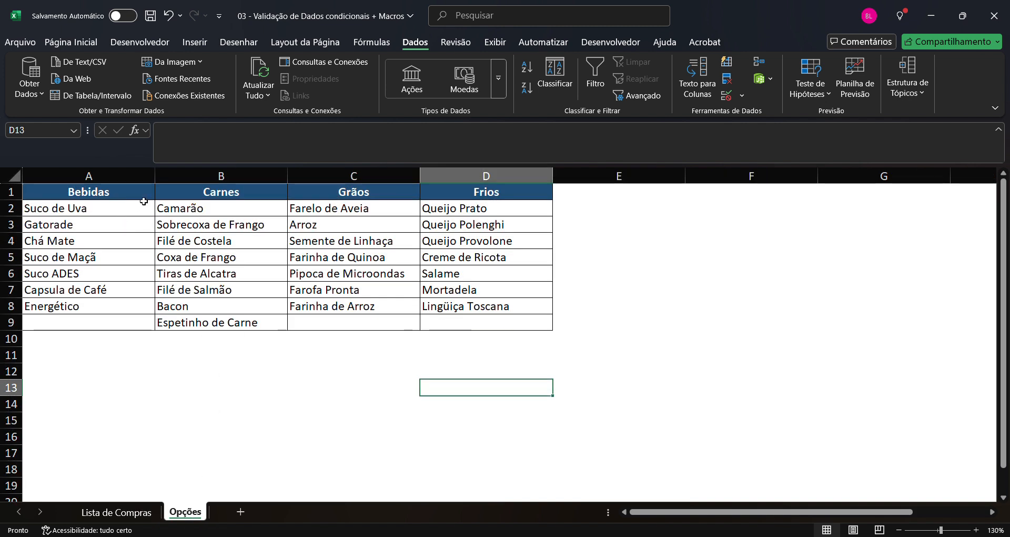
pyautogui.moveTo(114, 195); pyautogui.dragTo(518, 191)
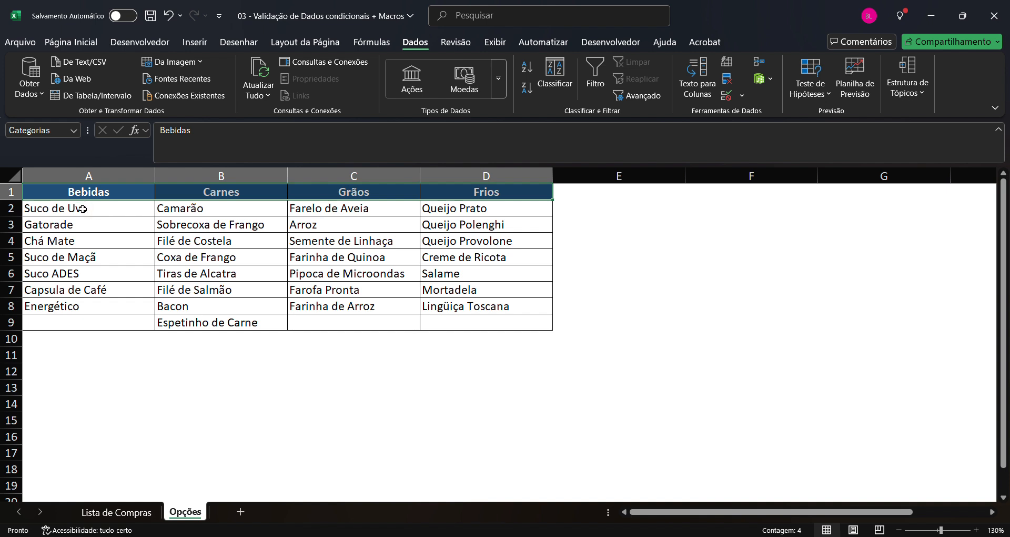
pyautogui.moveTo(77, 213); pyautogui.dragTo(72, 306)
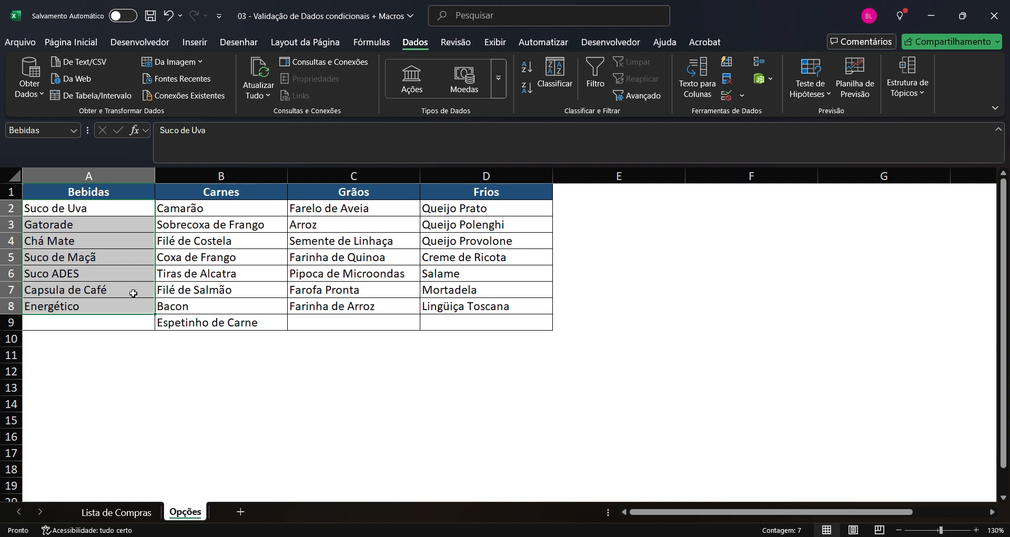
pyautogui.click(141, 512)
pyautogui.click(64, 210)
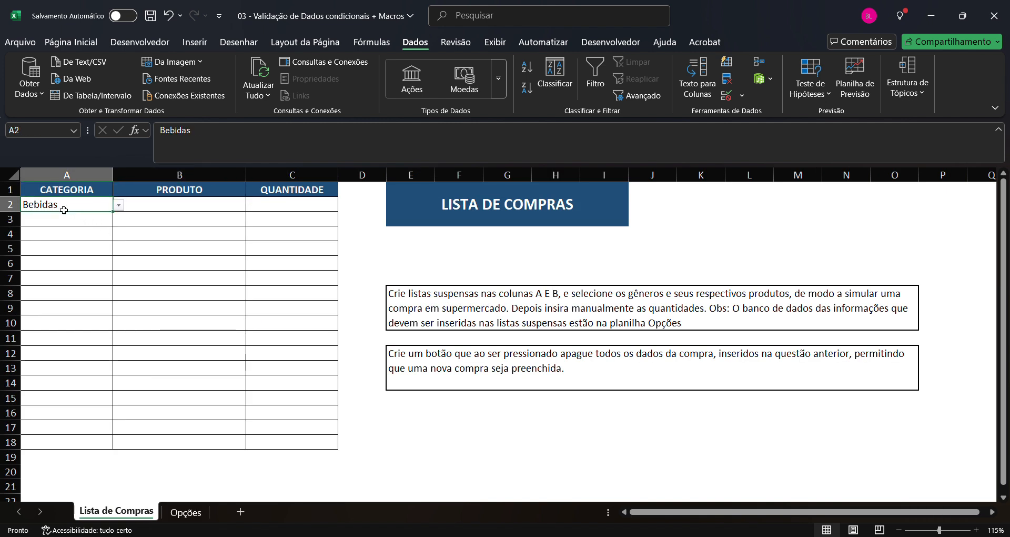
pyautogui.click(191, 205)
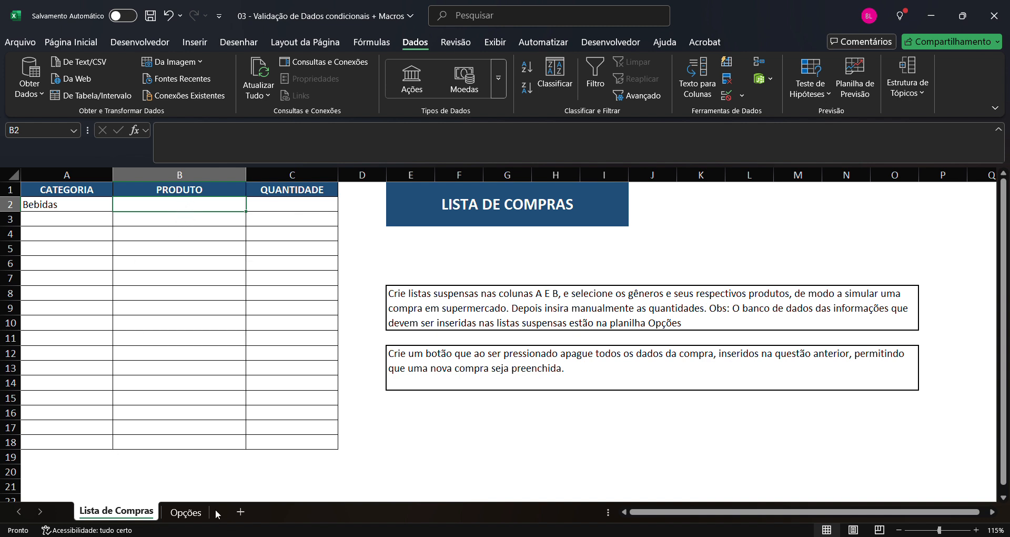
pyautogui.click(188, 512)
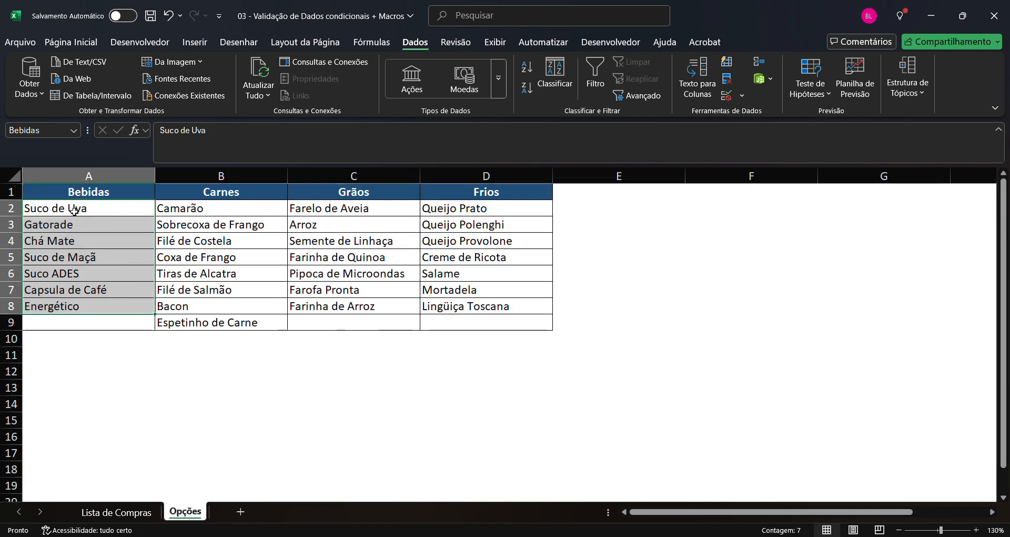
pyautogui.click(73, 211)
pyautogui.moveTo(74, 211); pyautogui.dragTo(82, 306)
pyautogui.click(116, 512)
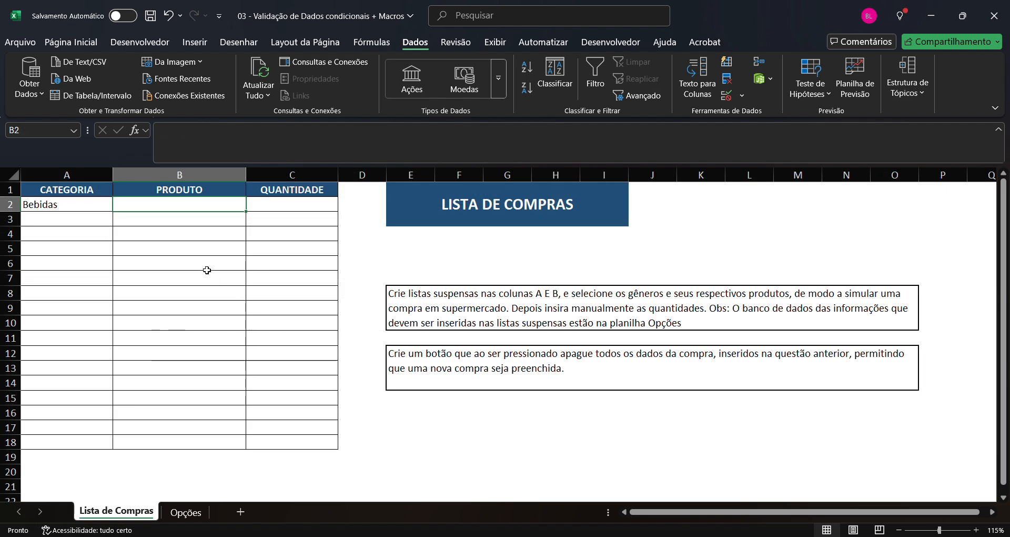
pyautogui.click(186, 512)
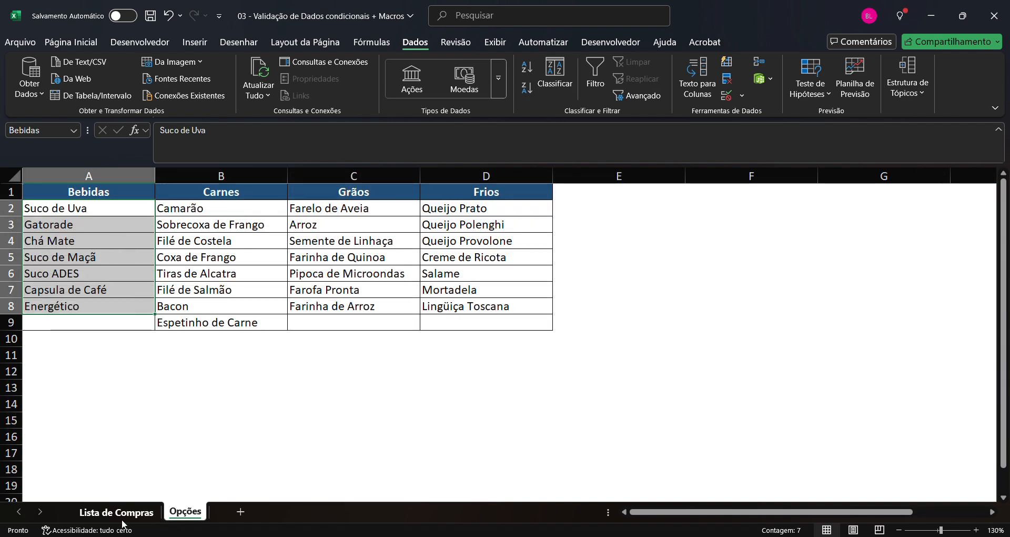
pyautogui.click(141, 512)
# Add a data validation drop-down list of the beverages to product cell B2 and choose Suco de Maçã from it.
pyautogui.click(730, 95)
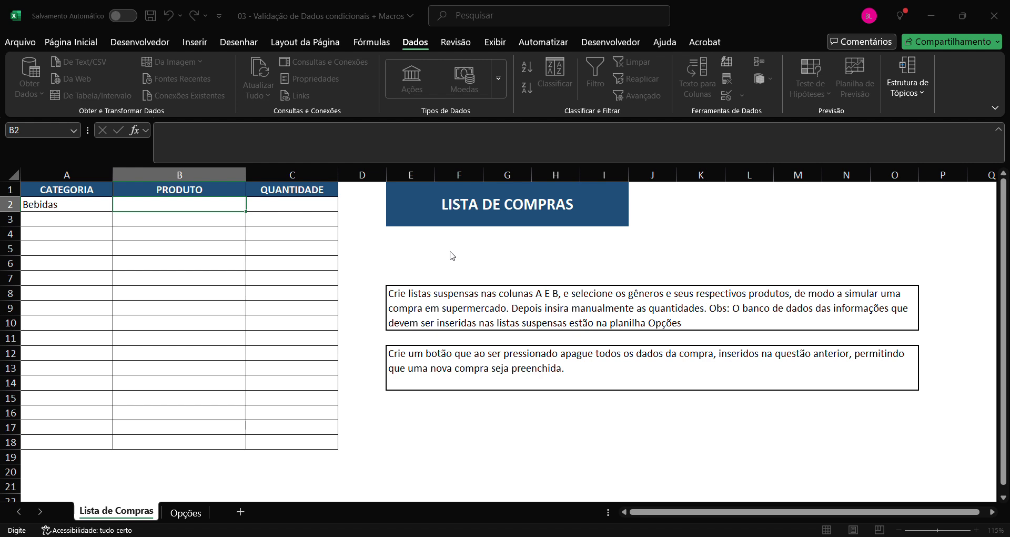
pyautogui.click(389, 371)
pyautogui.click(252, 205)
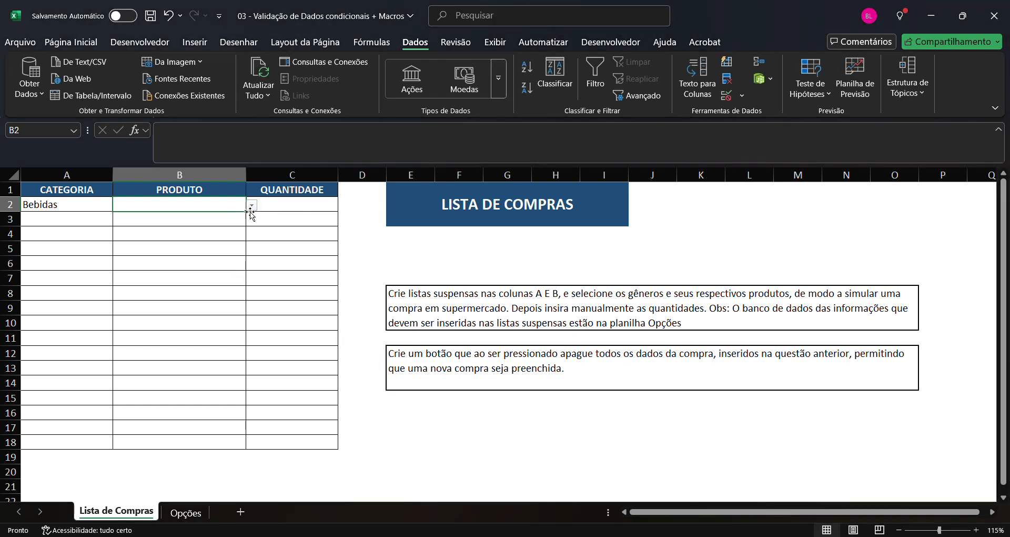
pyautogui.click(206, 260)
# Change the category in A2 to Carnes, check the product drop-down in B2, and clear the product entered there.
pyautogui.click(87, 205)
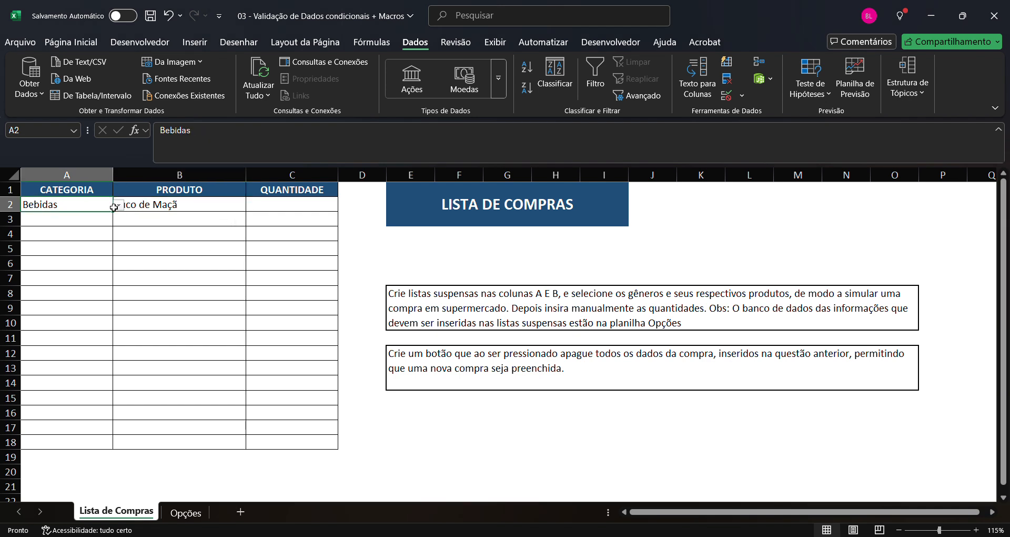
pyautogui.click(62, 234)
pyautogui.click(230, 208)
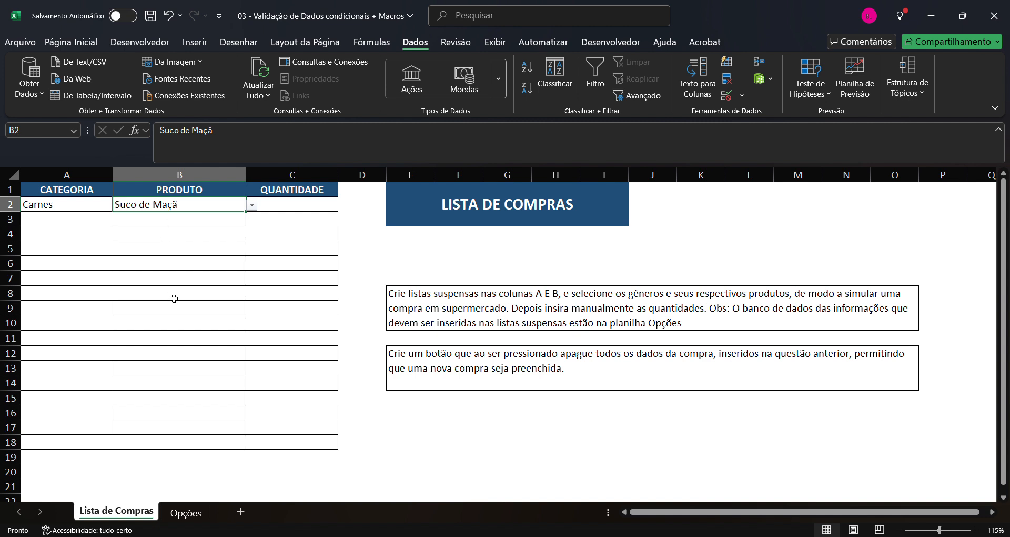
pyautogui.click(159, 267)
pyautogui.click(78, 207)
pyautogui.click(179, 205)
pyautogui.press('Delete')
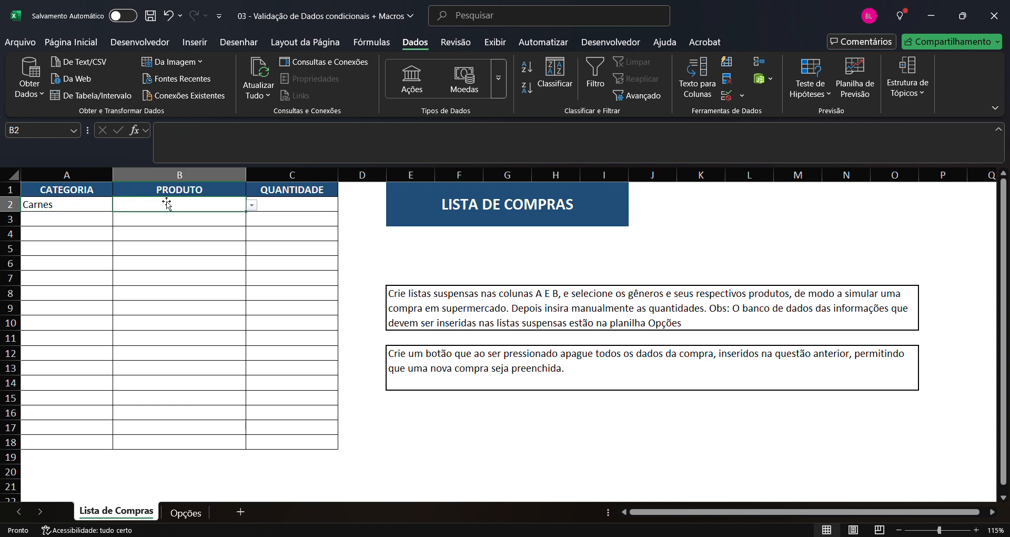
# Replace the source of B2's list validation with a formula that refers to category cell A2.
pyautogui.click(743, 96)
pyautogui.click(750, 113)
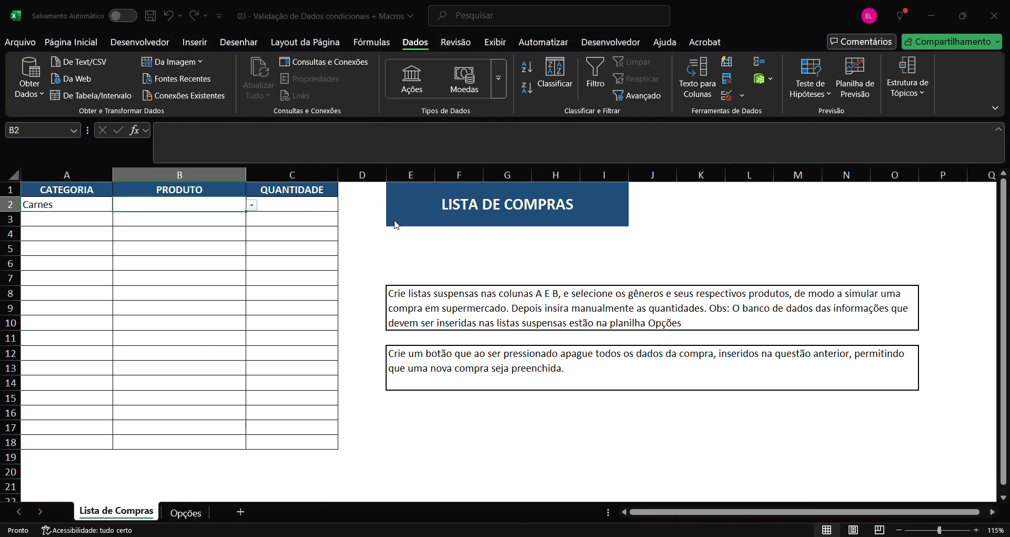
pyautogui.click(248, 292)
pyautogui.press('BackSpace')
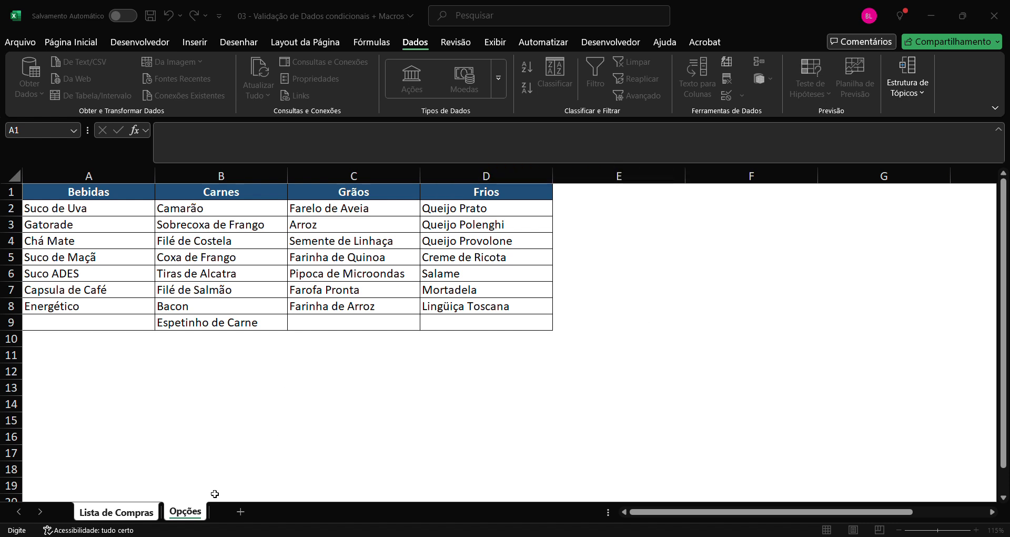
pyautogui.click(130, 509)
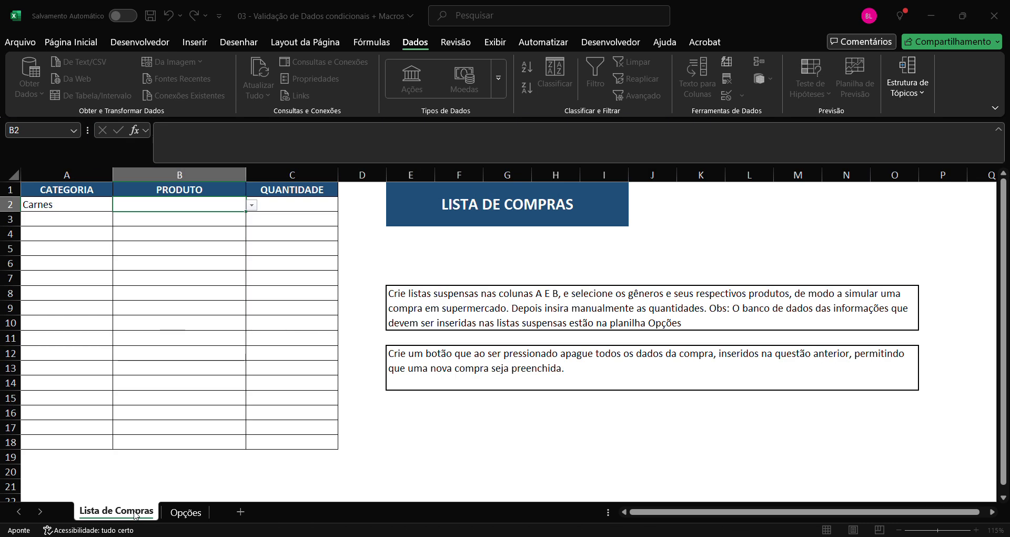
pyautogui.click(65, 206)
pyautogui.hotkey('ctrl', 'c')
pyautogui.write(')')
pyautogui.press('Escape')
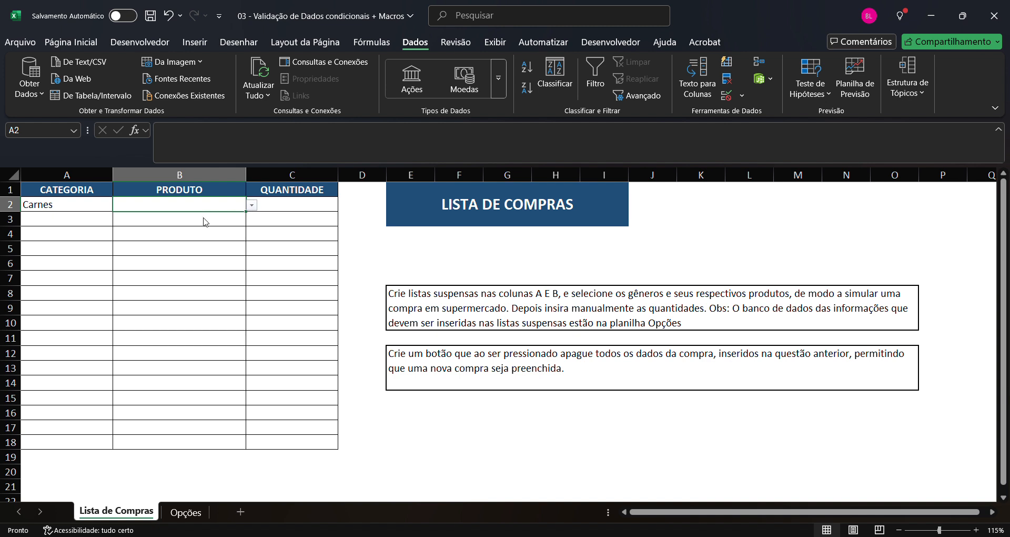
# Test the product drop-down in B2, ending on Tiras de Alcatra, and enter a quantity of 2 in C2.
pyautogui.click(176, 233)
pyautogui.click(251, 205)
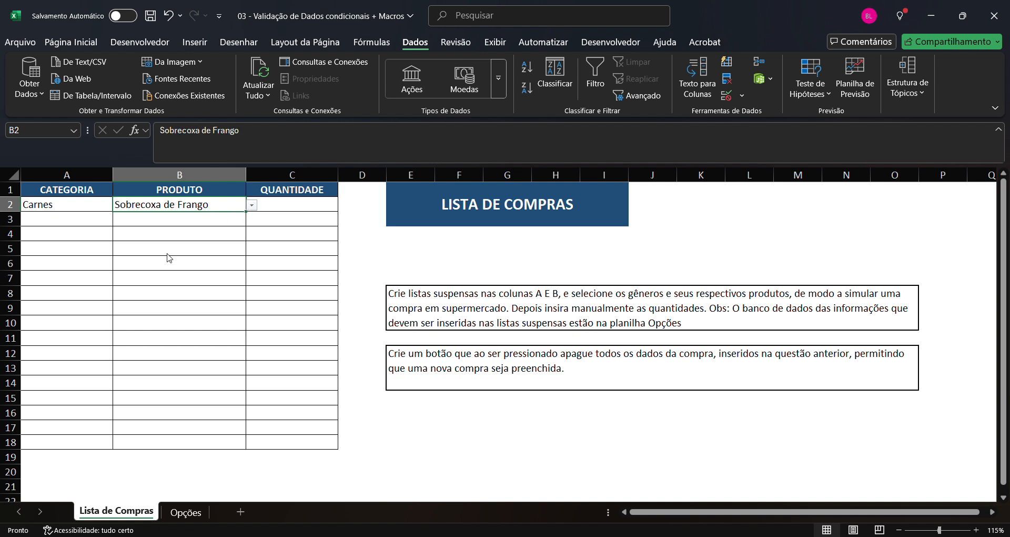
pyautogui.click(140, 250)
pyautogui.click(108, 224)
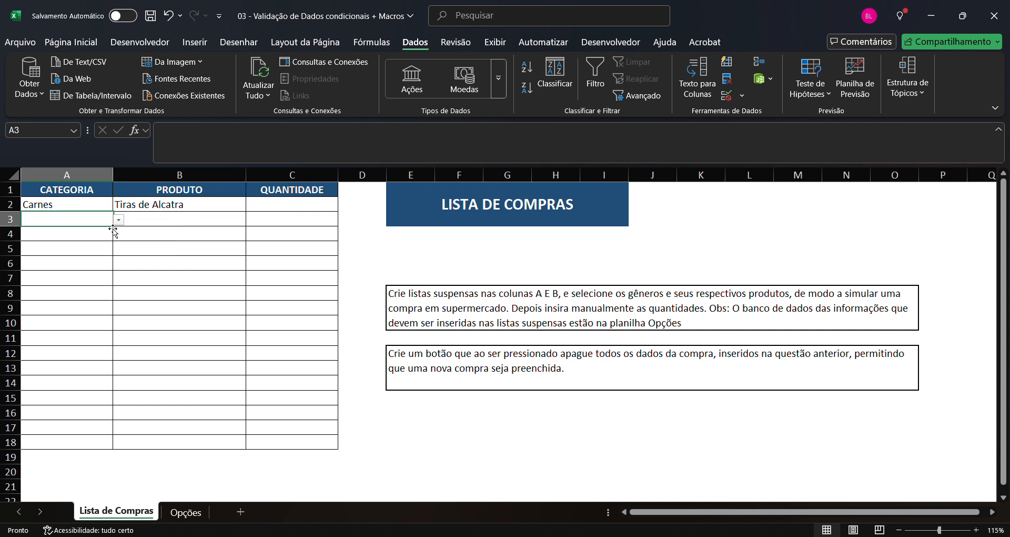
pyautogui.click(286, 204)
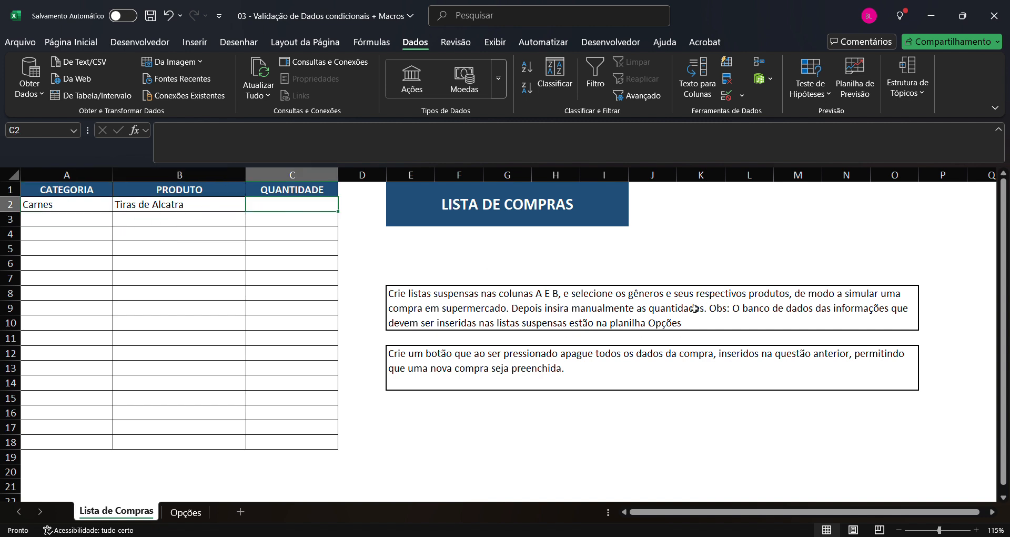
pyautogui.write('2')
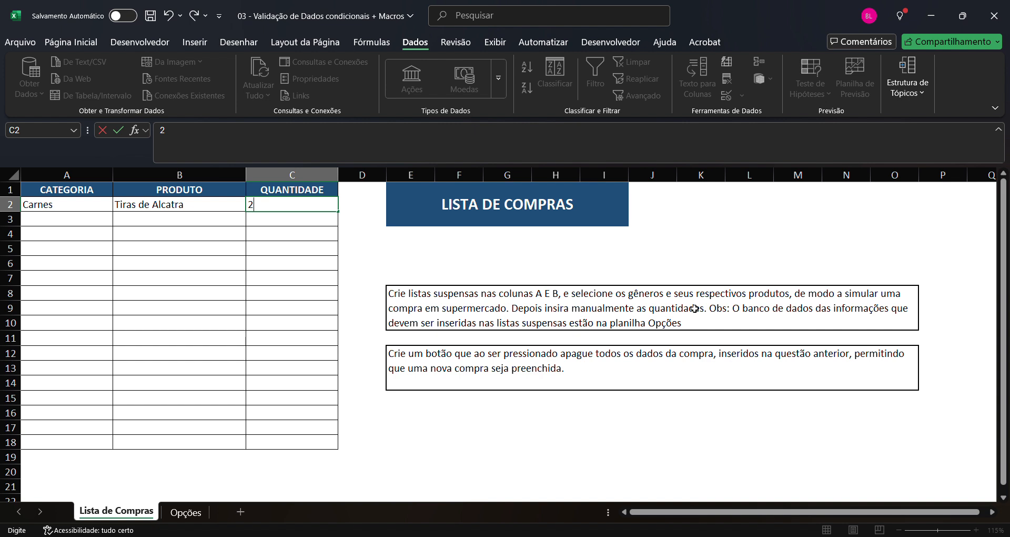
pyautogui.click(218, 266)
# Choose Grãos as the category in cell A3.
pyautogui.click(99, 223)
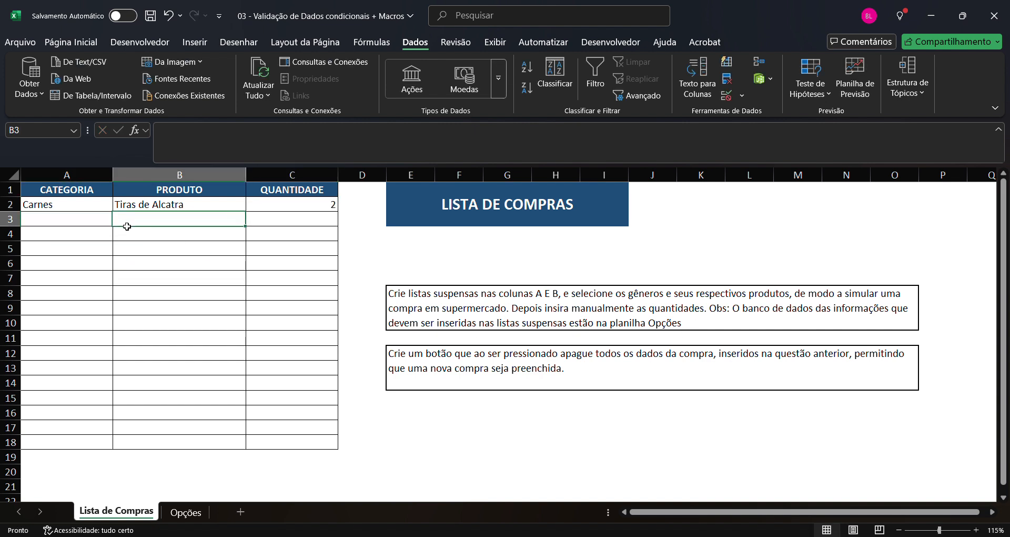
pyautogui.write('Grãos')
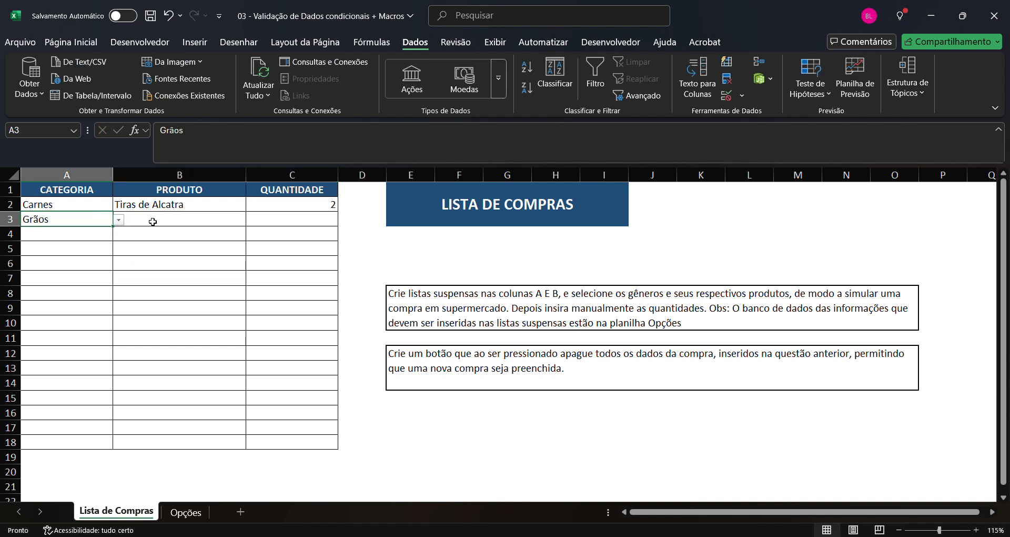
pyautogui.click(166, 216)
# Fill the product drop-down from B2 down to B17 and clear the copied product names from B3:B17.
pyautogui.click(208, 209)
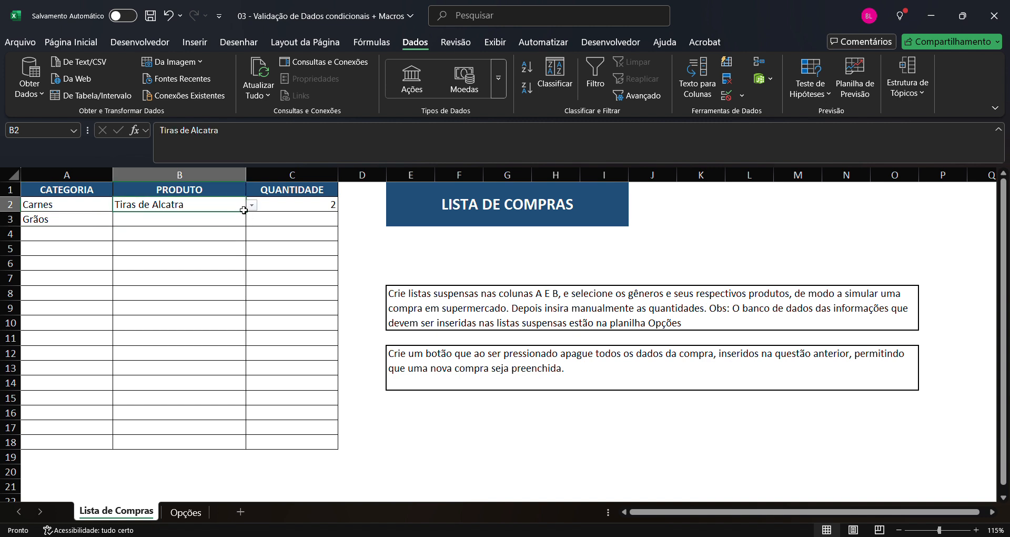
pyautogui.moveTo(249, 215); pyautogui.dragTo(241, 431)
pyautogui.moveTo(212, 225); pyautogui.dragTo(208, 434)
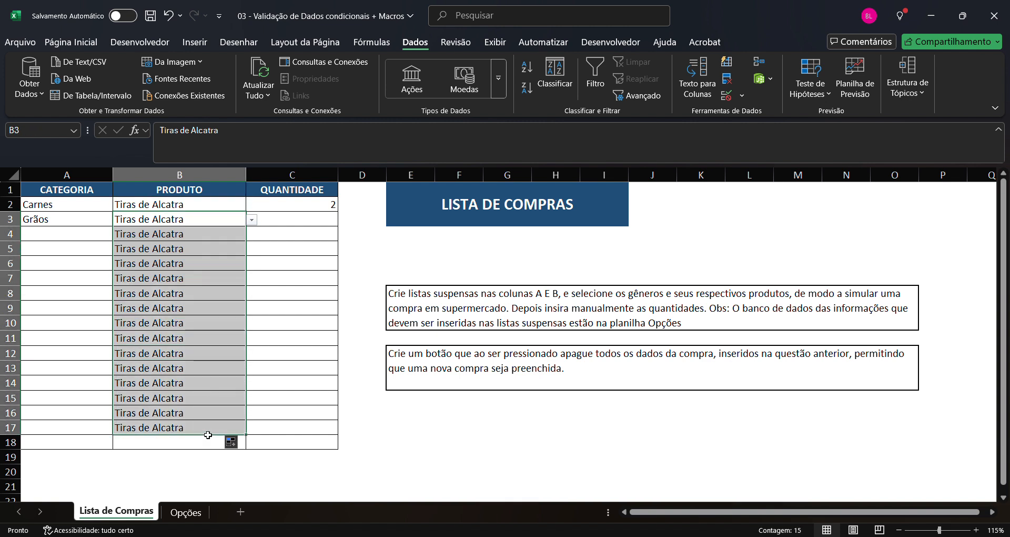
pyautogui.press('Delete')
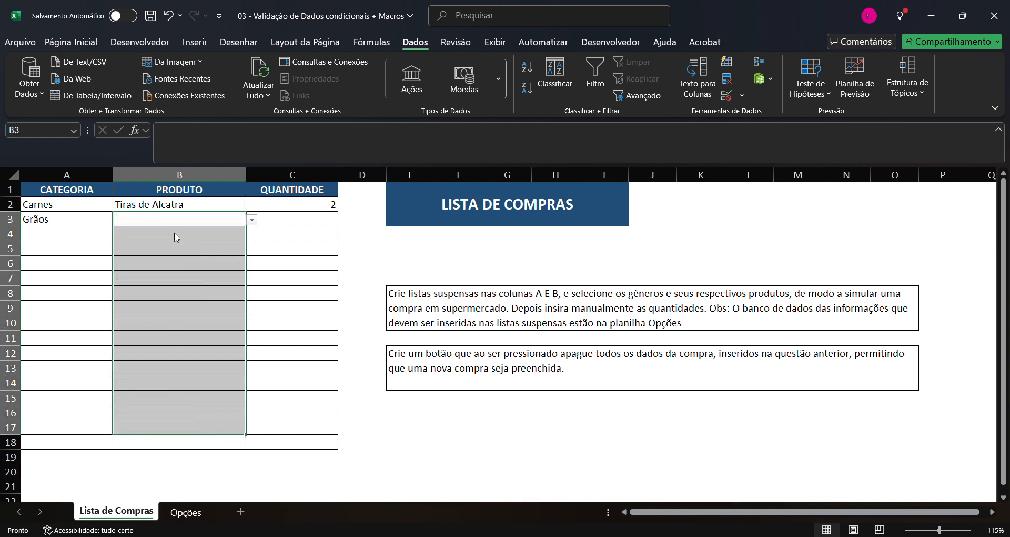
# Choose Arroz as the product in B3 and enter a quantity of 5 in C3.
pyautogui.write('Arroz')
pyautogui.click(315, 220)
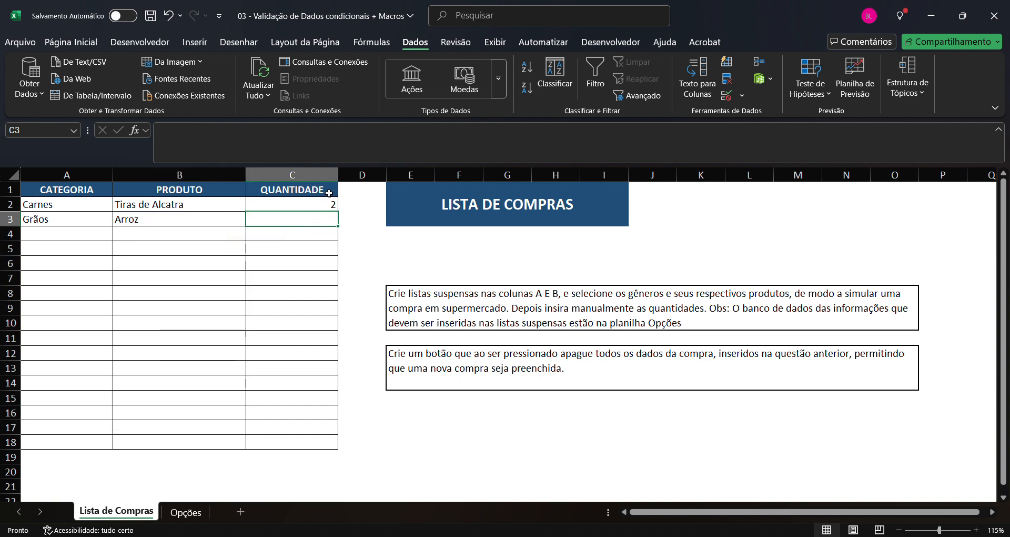
pyautogui.write('5')
pyautogui.press('Return')
# Complete row 4 with category Bebidas, product Suco de Maçã and quantity 3.
pyautogui.click(99, 235)
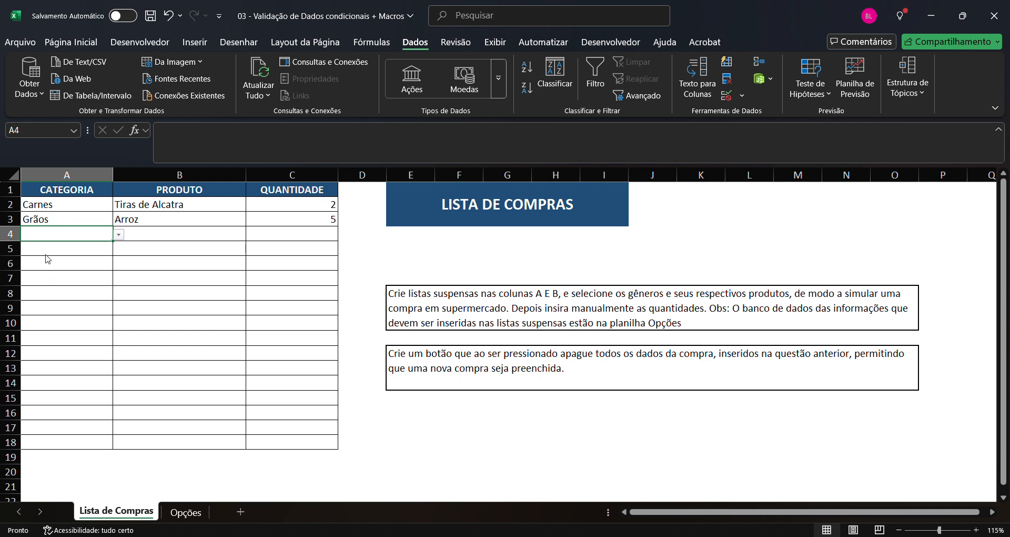
pyautogui.write('Bebidas')
pyautogui.click(183, 231)
pyautogui.click(252, 235)
pyautogui.click(151, 272)
pyautogui.click(87, 259)
pyautogui.click(280, 235)
pyautogui.write('3')
pyautogui.press('Return')
# Choose Frios as the category in A5 and select product cell B5, leaving it empty.
pyautogui.click(101, 251)
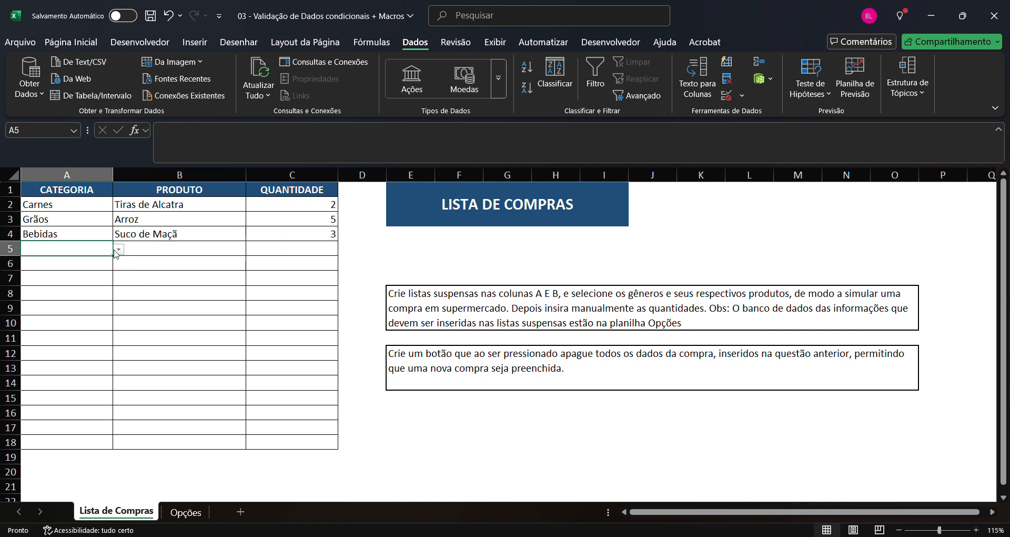
pyautogui.click(82, 294)
pyautogui.click(184, 252)
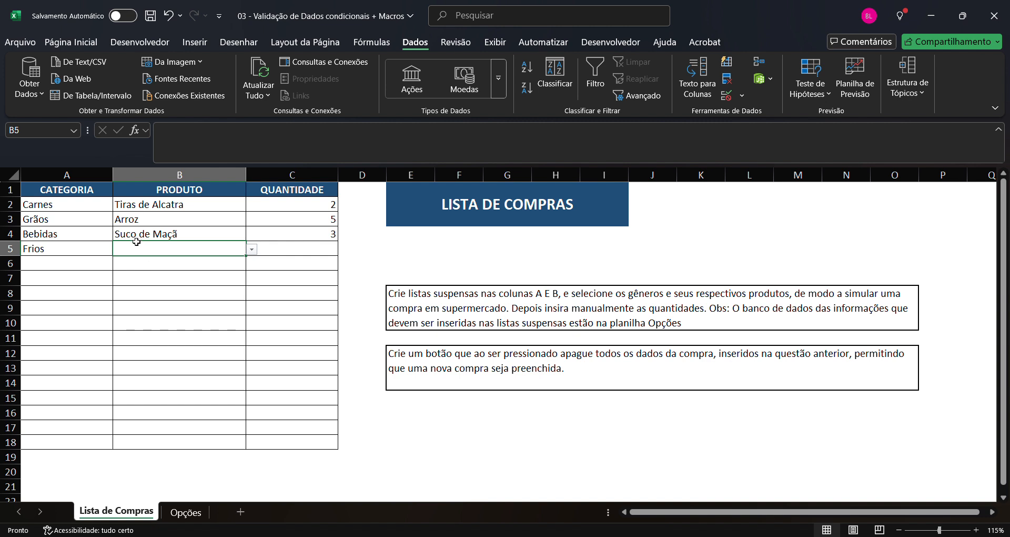
# Check the Frios header on the Opções sheet and rename the named range covering D2:D8 as Frios.
pyautogui.click(187, 512)
pyautogui.click(98, 225)
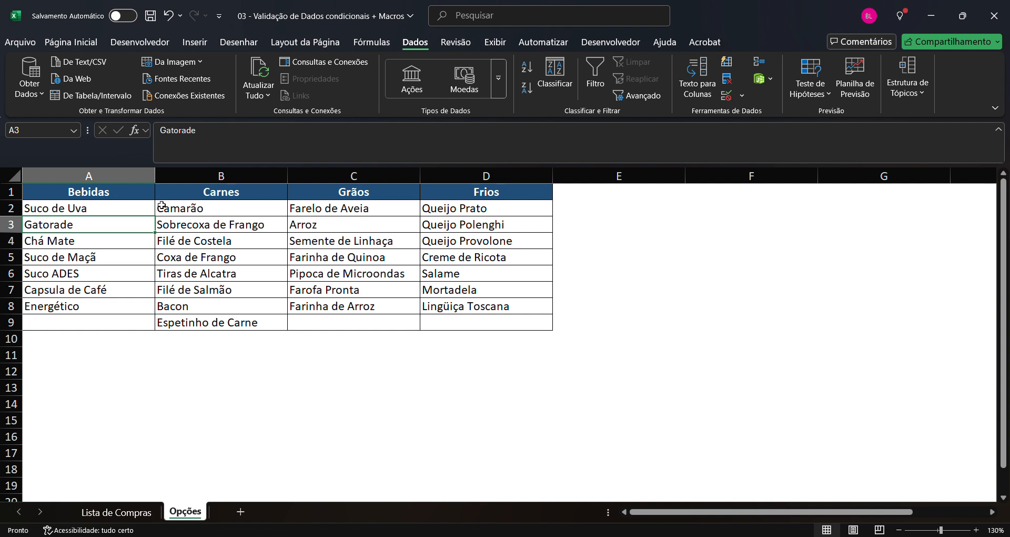
pyautogui.click(488, 193)
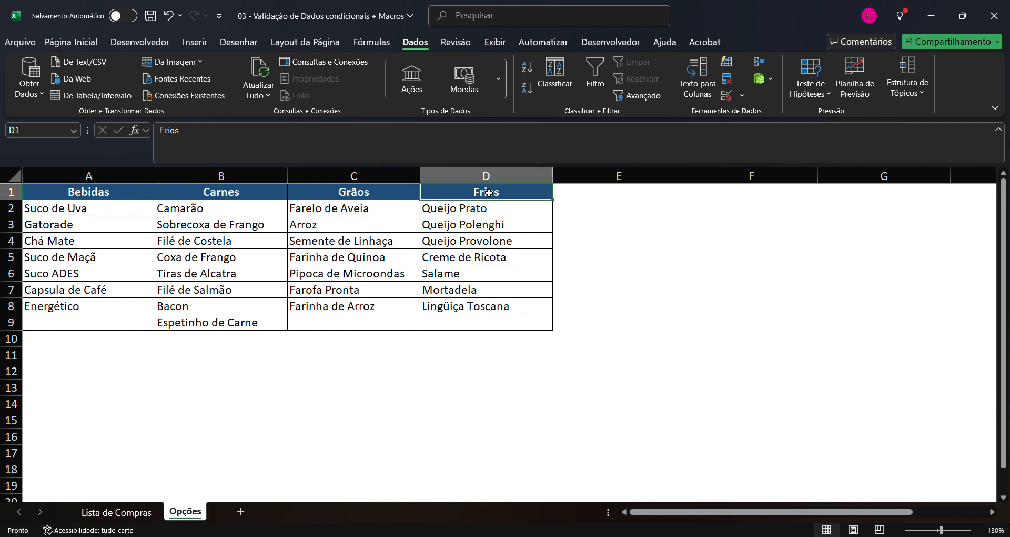
pyautogui.click(116, 511)
pyautogui.click(57, 256)
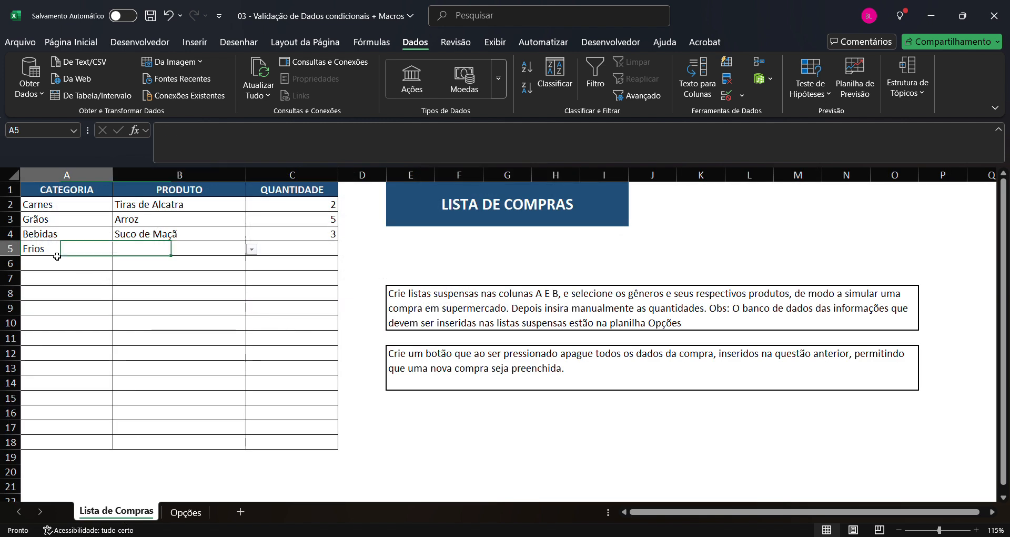
pyautogui.click(185, 511)
pyautogui.click(463, 215)
pyautogui.moveTo(463, 215); pyautogui.dragTo(474, 304)
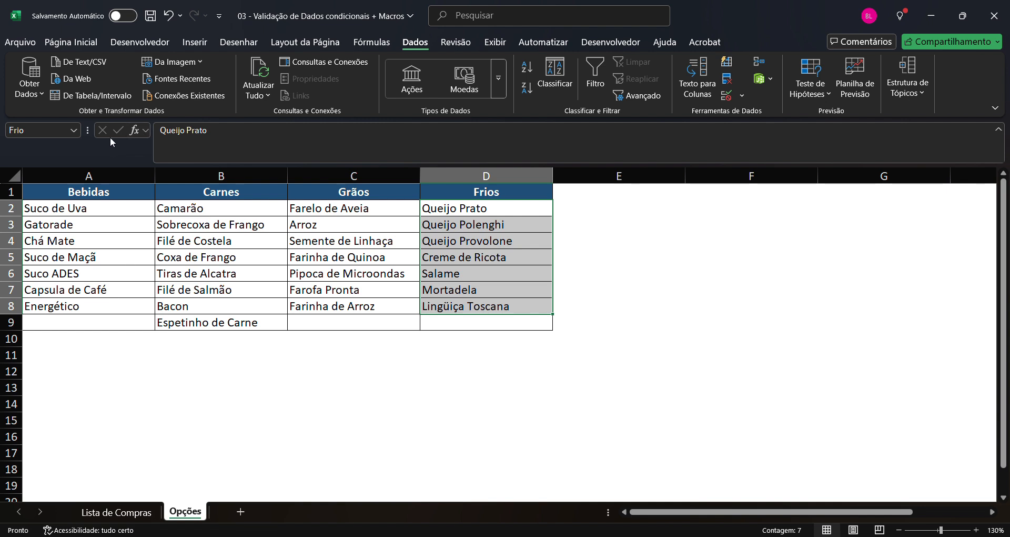
pyautogui.click(379, 43)
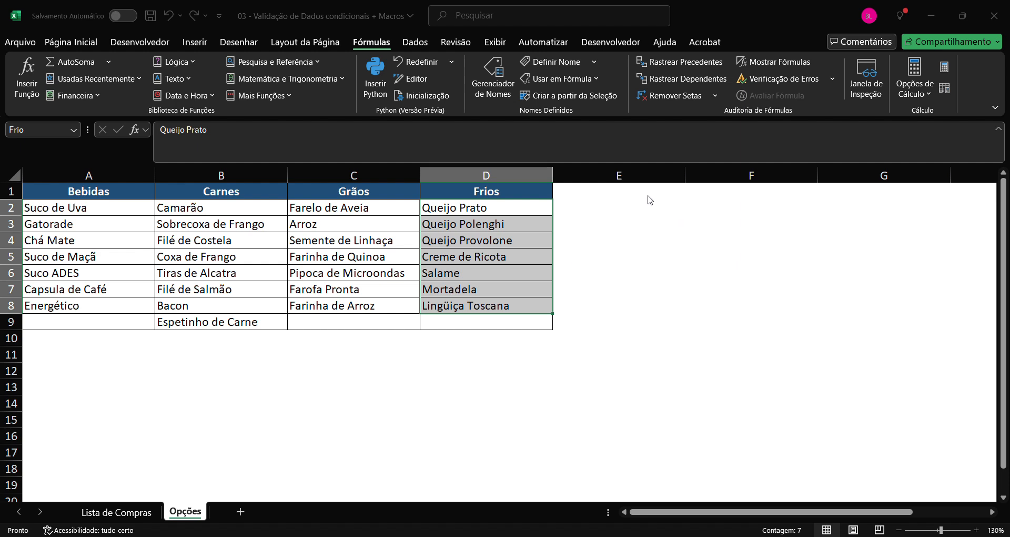
pyautogui.click(367, 274)
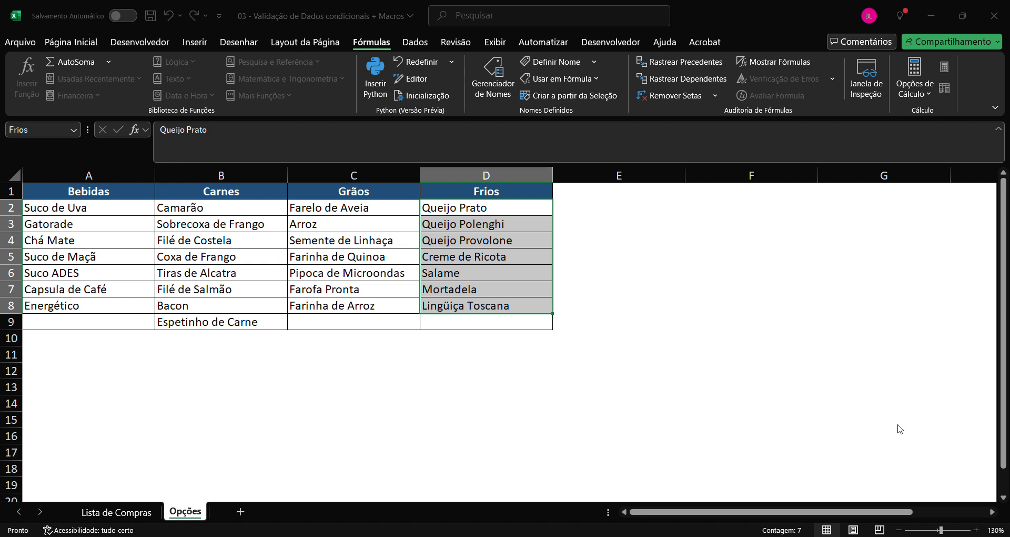
# Choose Queijo Prato as the product in B5 of Lista de Compras and enter a quantity of 4 in C5.
pyautogui.click(116, 511)
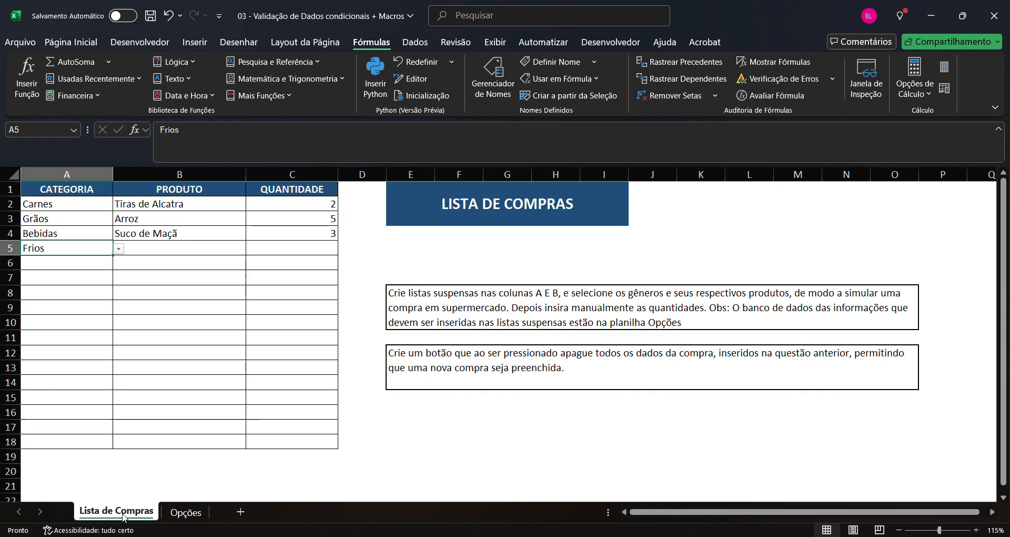
pyautogui.click(242, 251)
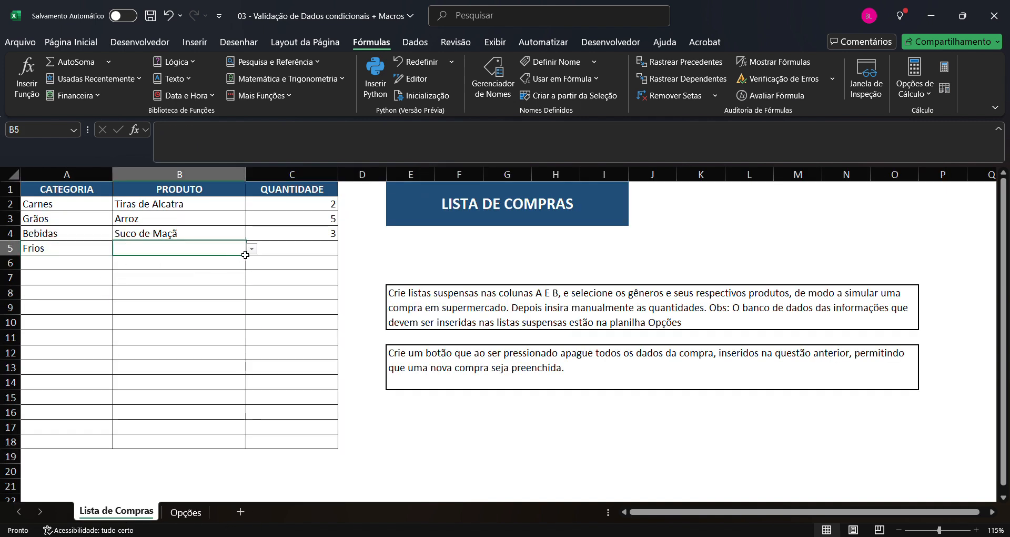
pyautogui.click(179, 263)
pyautogui.press('Tab')
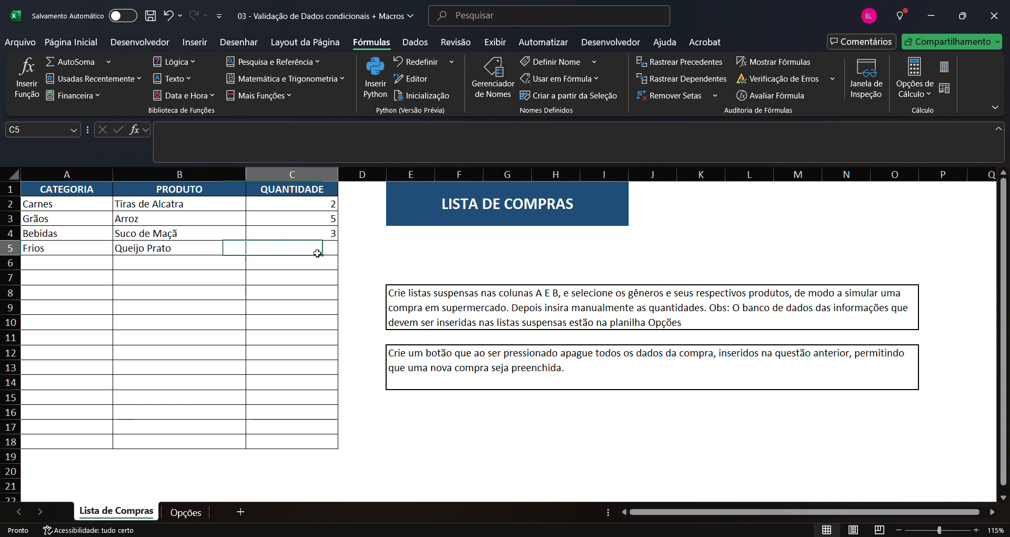
pyautogui.write('4')
pyautogui.press('Return')
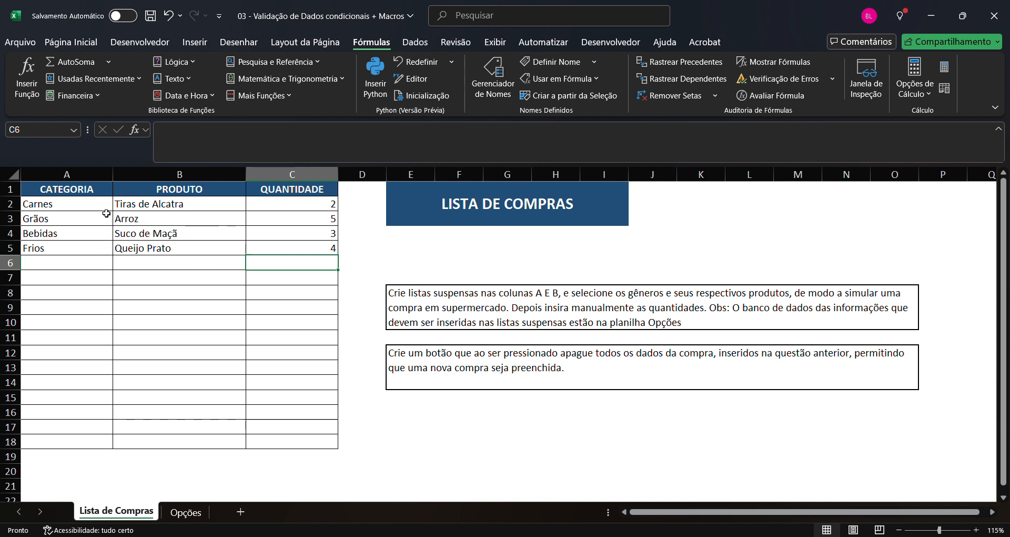
# Review the category, product and quantity entries in row 2 and the workbook's defined names.
pyautogui.click(58, 206)
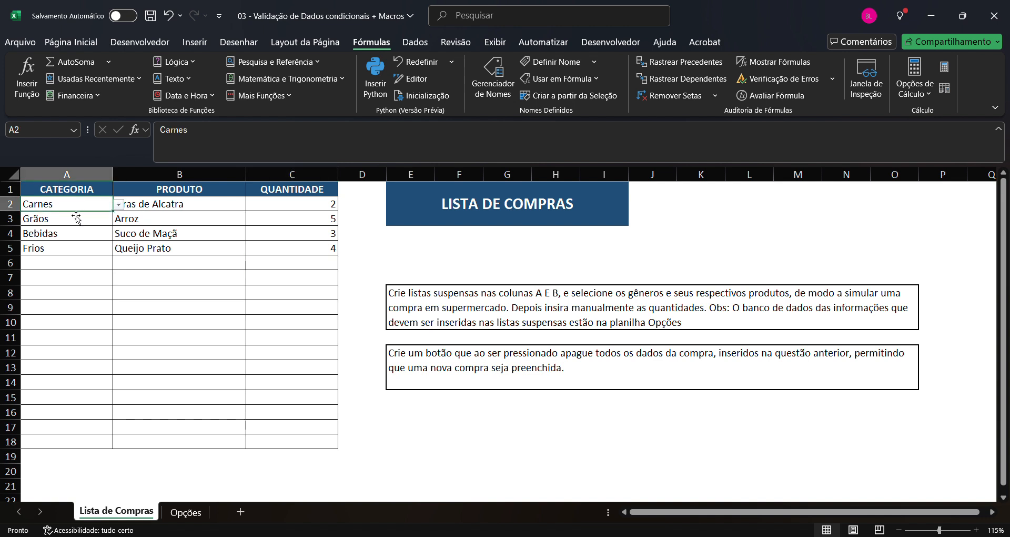
pyautogui.click(197, 207)
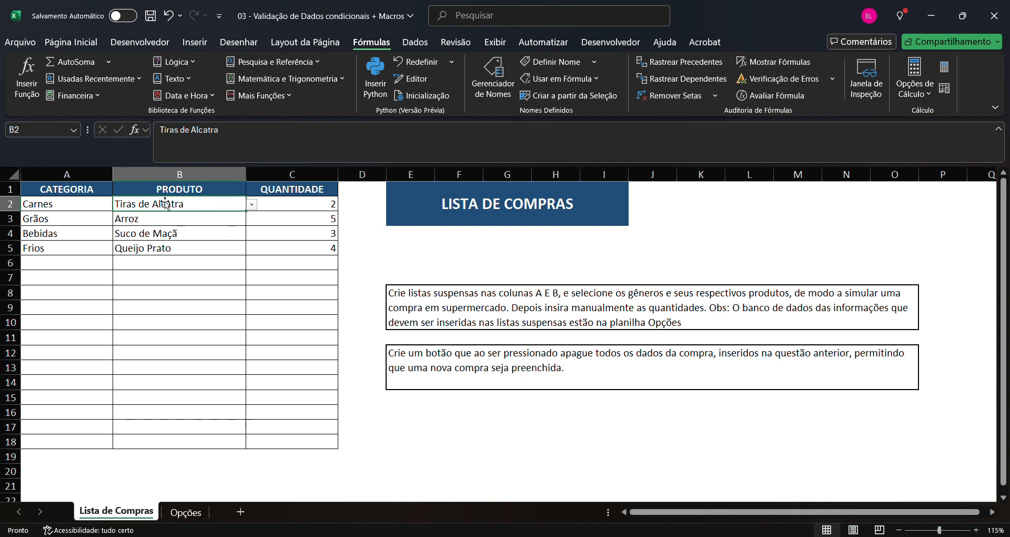
pyautogui.click(323, 203)
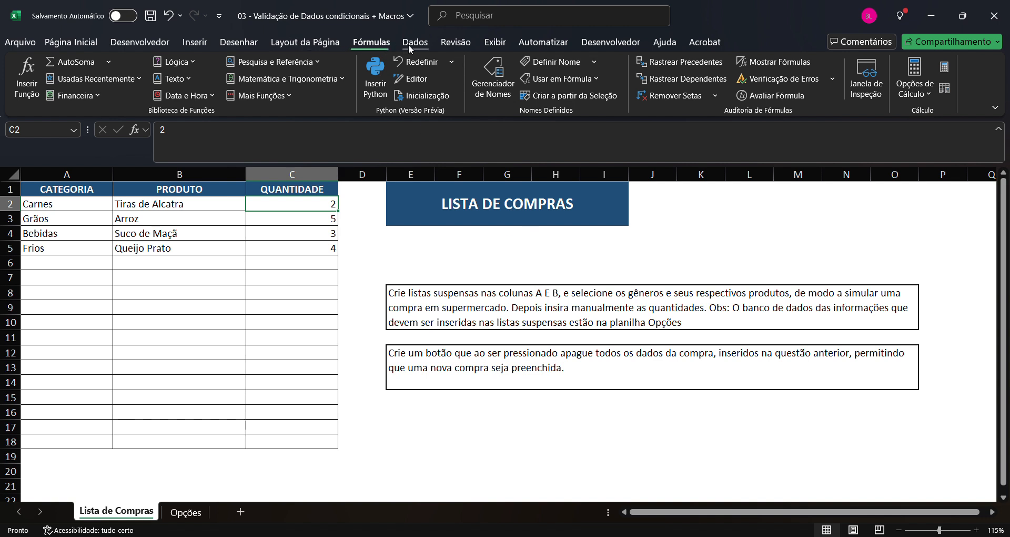
pyautogui.click(508, 98)
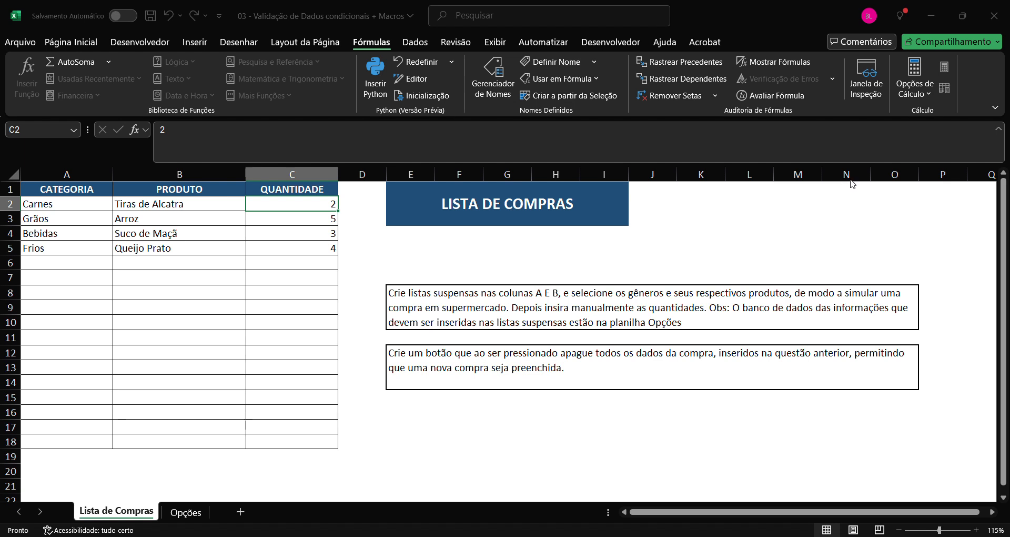
pyautogui.click(501, 436)
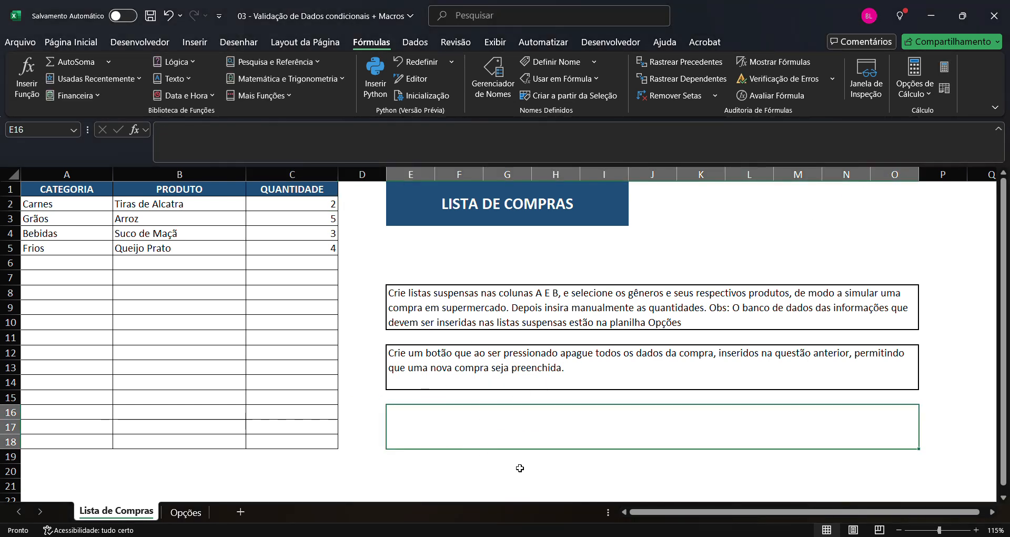
pyautogui.click(497, 472)
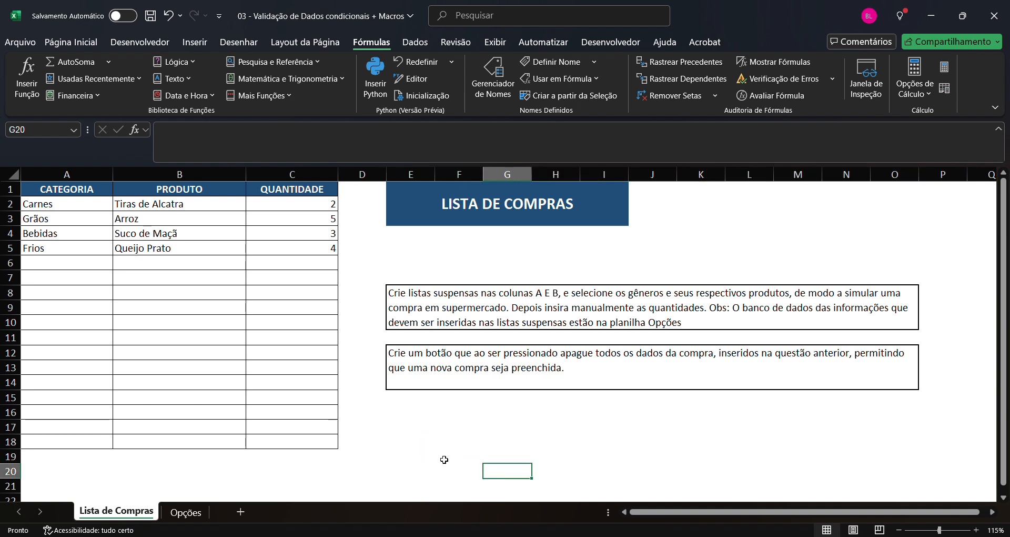
# Show the Developer commands and look at the Excel options, closing them without changes.
pyautogui.click(79, 42)
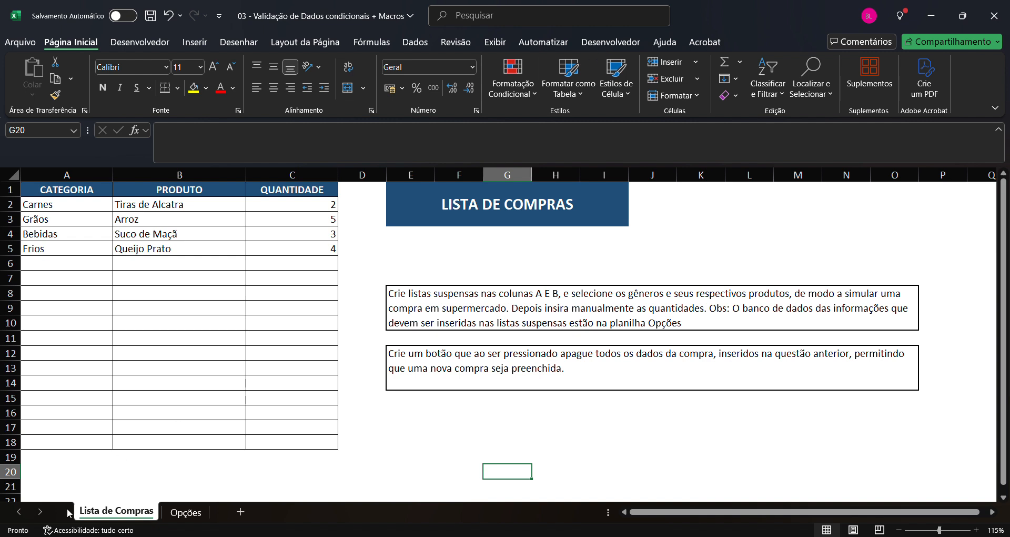
pyautogui.click(610, 42)
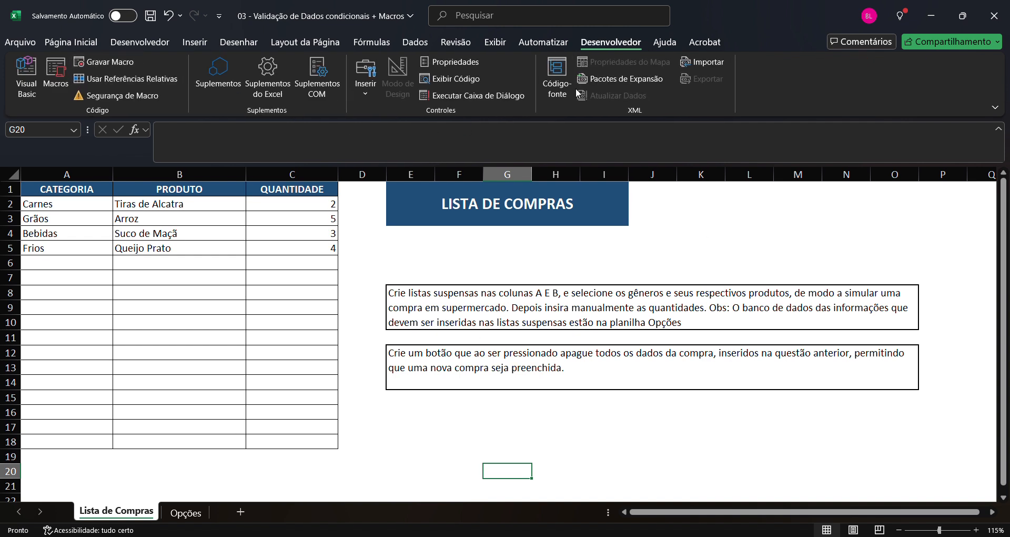
pyautogui.click(19, 42)
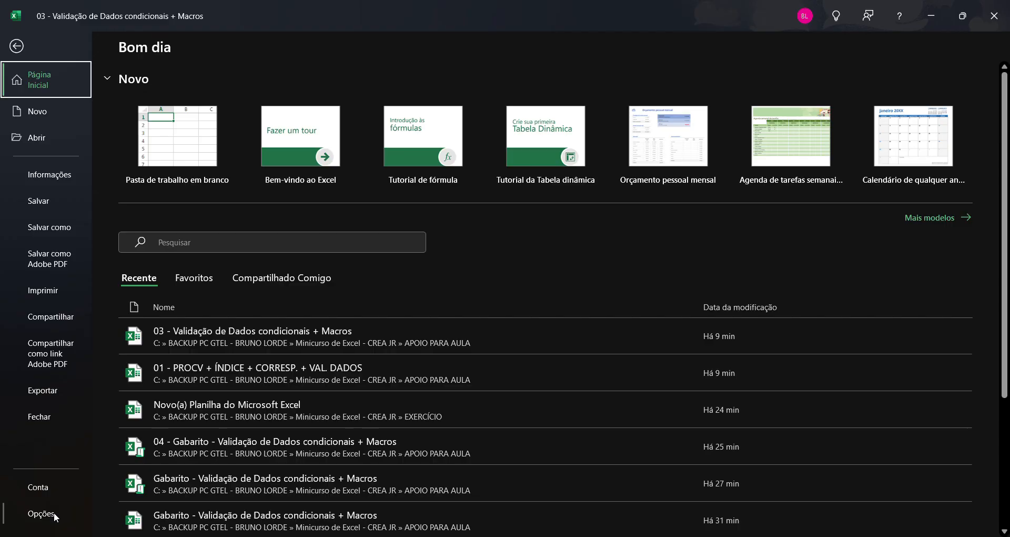
pyautogui.press('Escape')
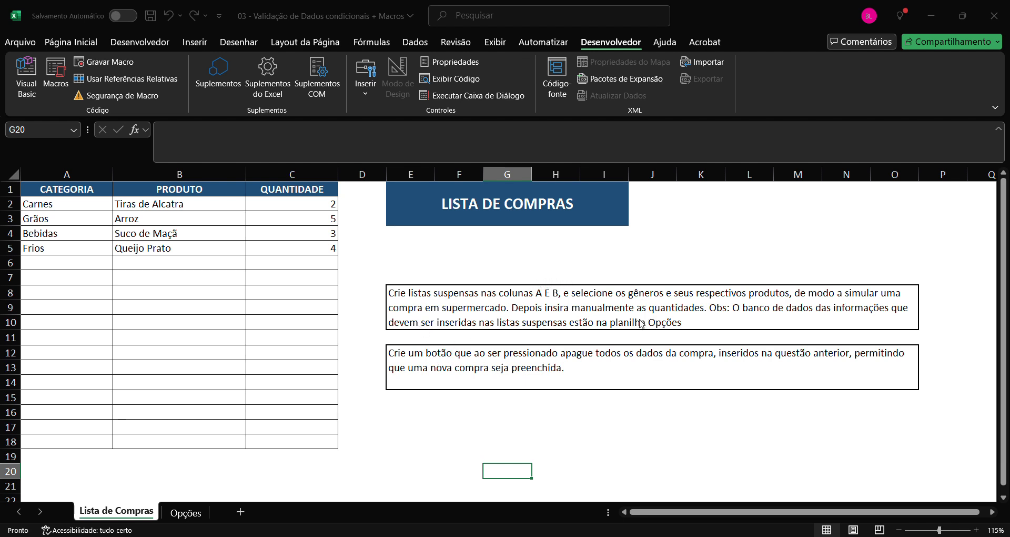
pyautogui.click(730, 480)
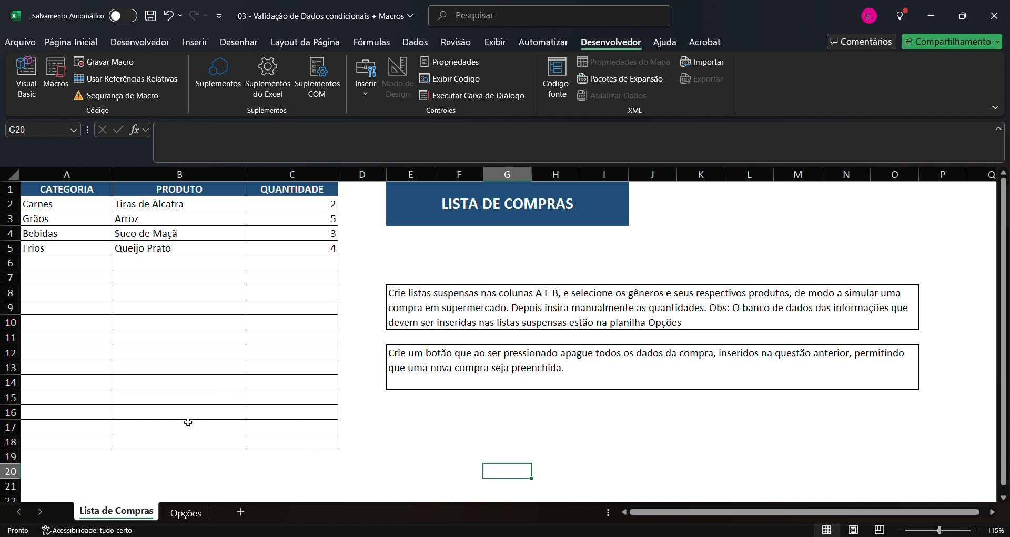
# Start recording a new macro and return to the Lista de Compras sheet.
pyautogui.click(115, 67)
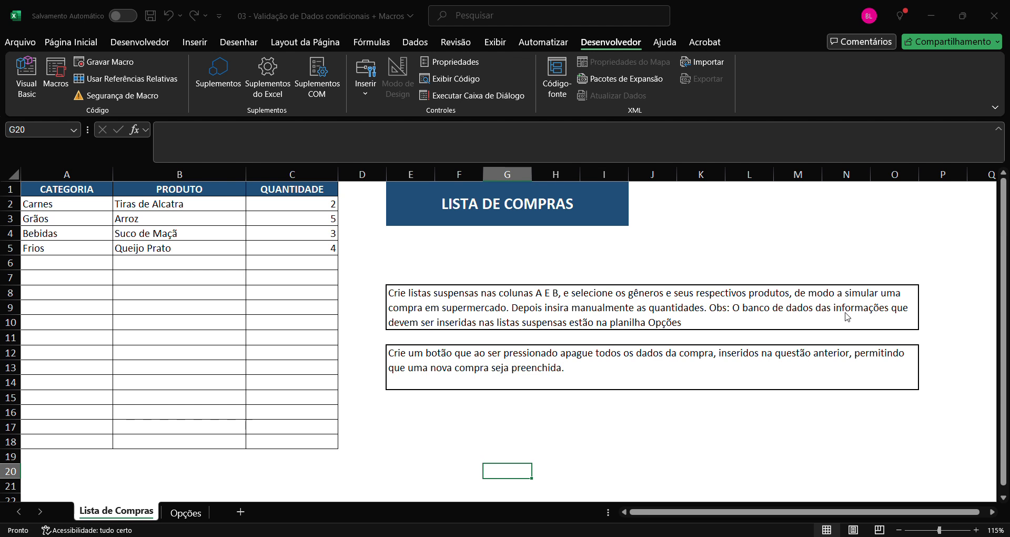
pyautogui.click(759, 389)
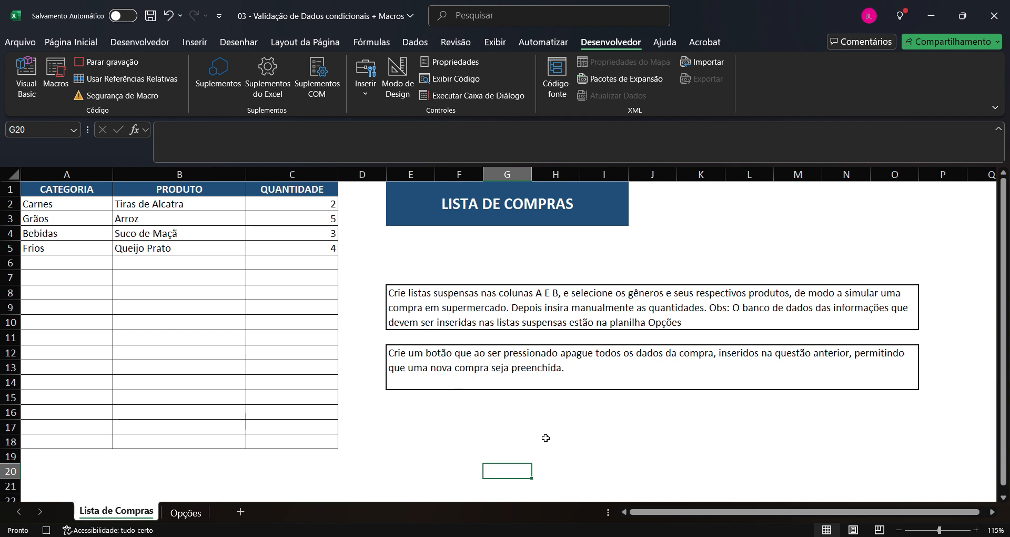
pyautogui.click(506, 429)
pyautogui.moveTo(515, 483); pyautogui.dragTo(518, 473)
pyautogui.click(819, 237)
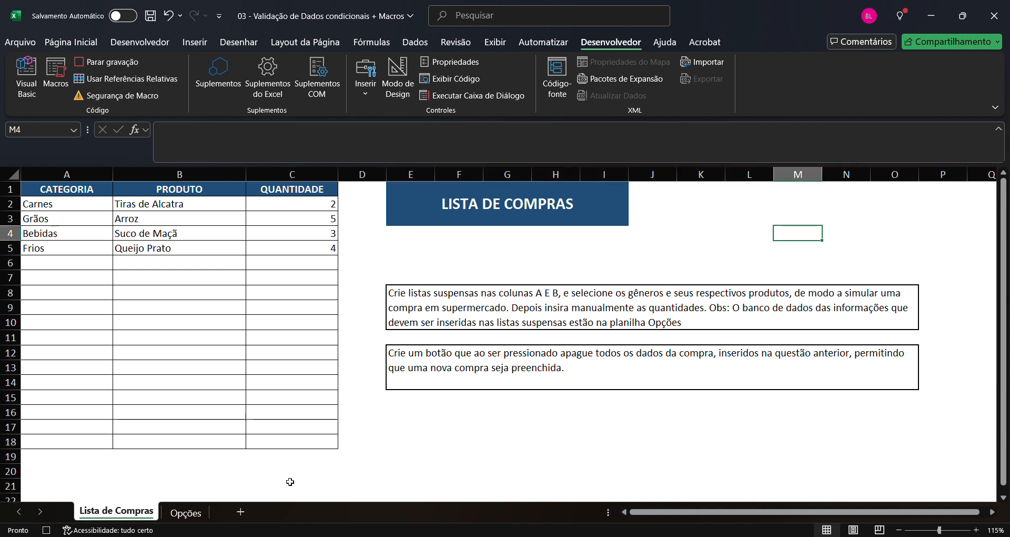
pyautogui.click(190, 514)
pyautogui.click(135, 511)
# Record clearing all entries in A2:C18 and returning to A2, and stop the macro recording without saving an Office script.
pyautogui.moveTo(61, 204); pyautogui.dragTo(317, 251)
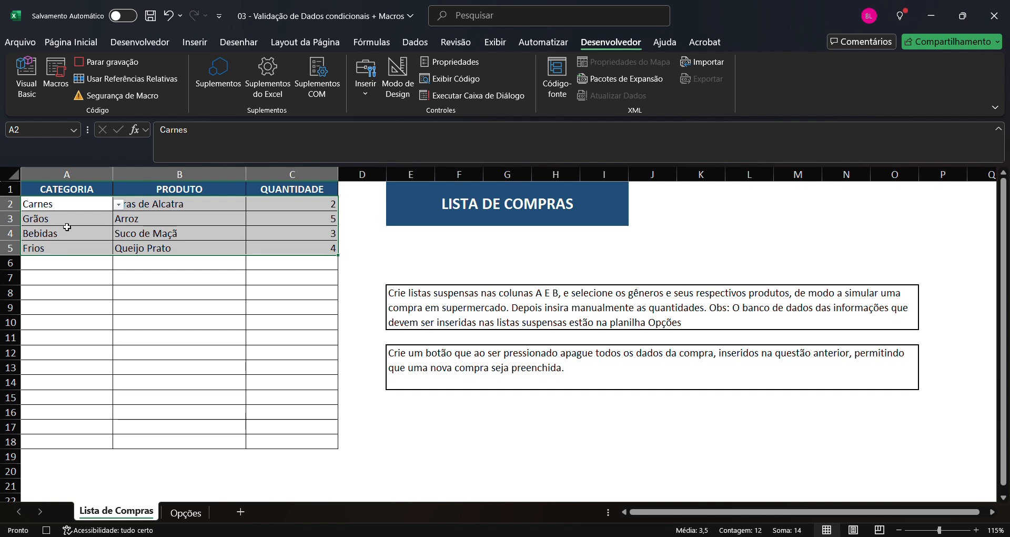
pyautogui.click(66, 207)
pyautogui.moveTo(63, 206); pyautogui.dragTo(274, 437)
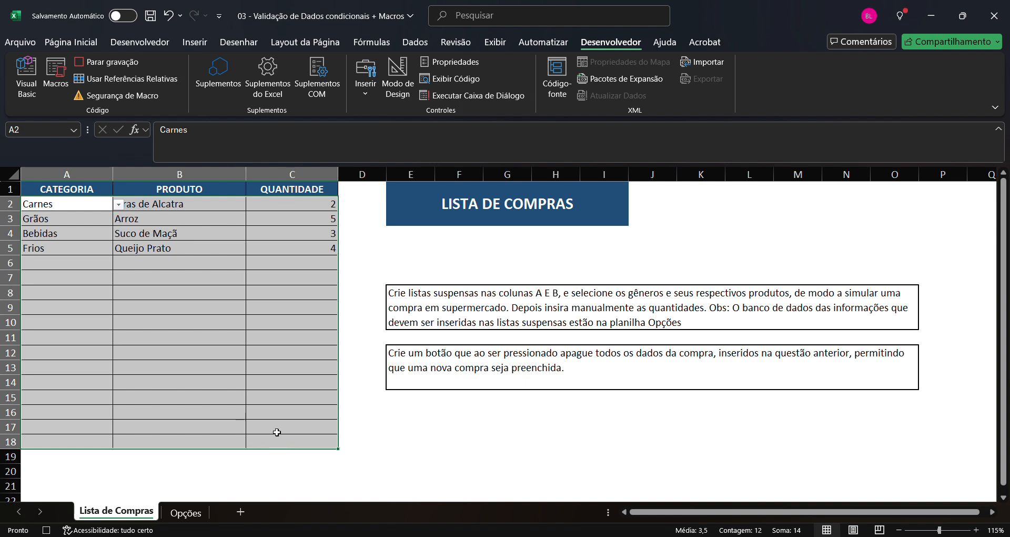
pyautogui.press('Delete')
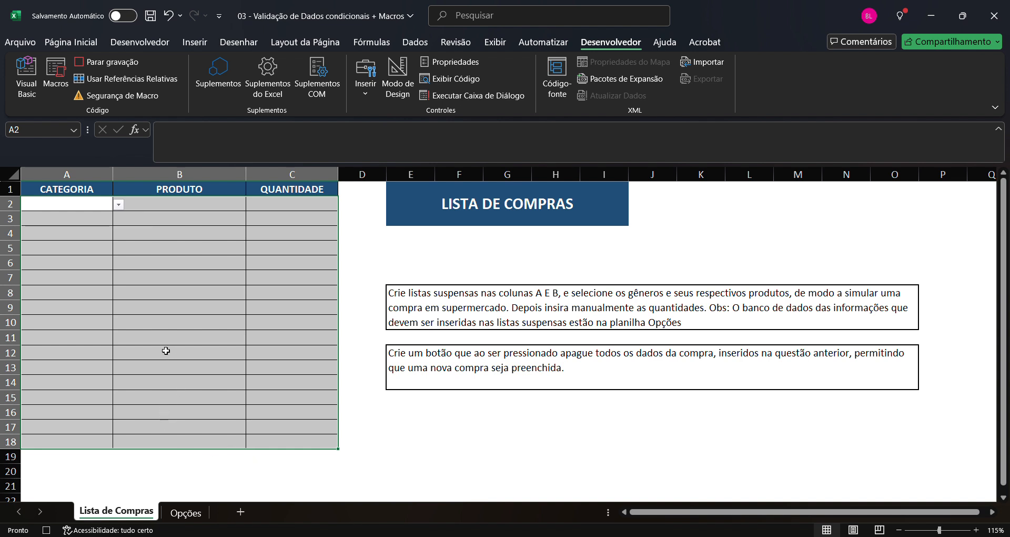
pyautogui.click(86, 207)
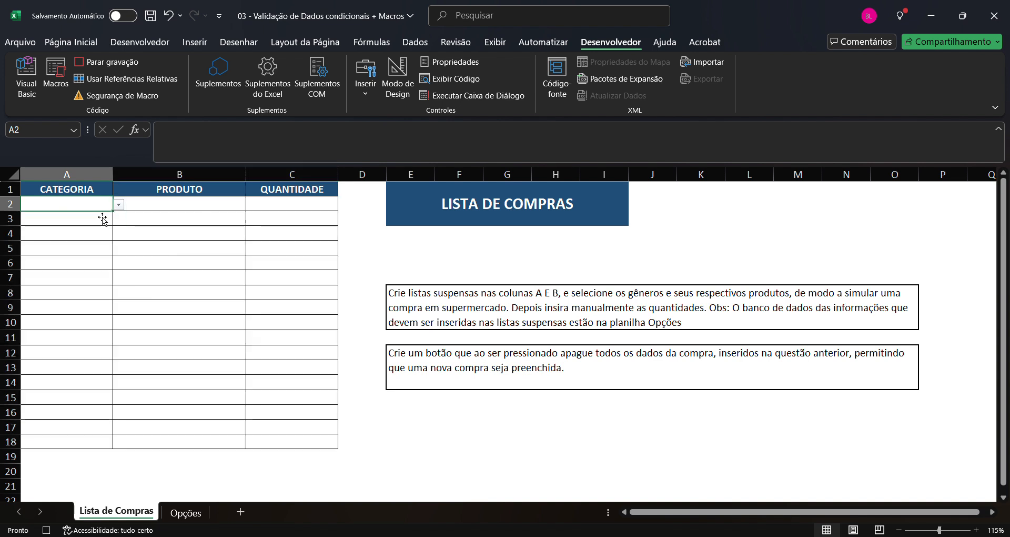
pyautogui.click(46, 529)
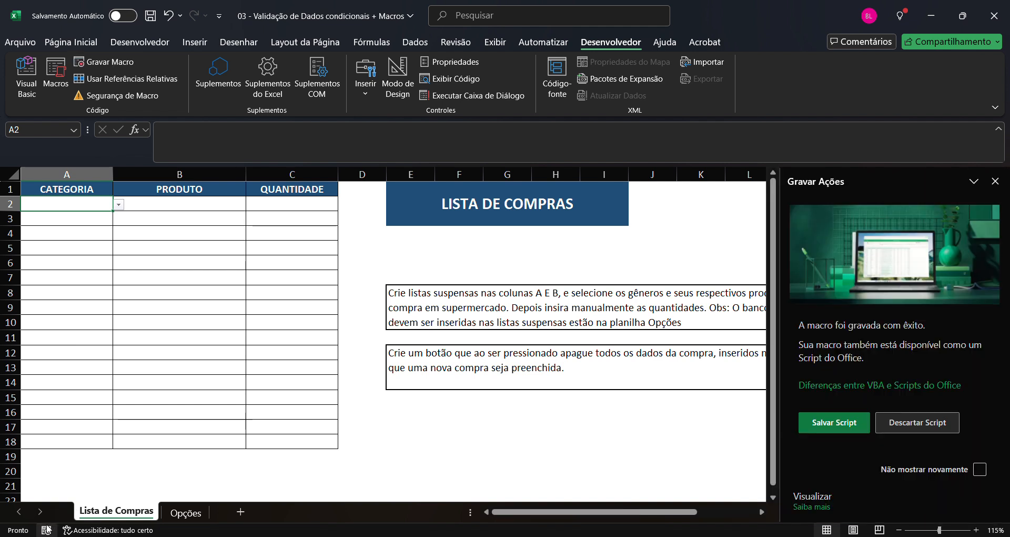
pyautogui.click(994, 181)
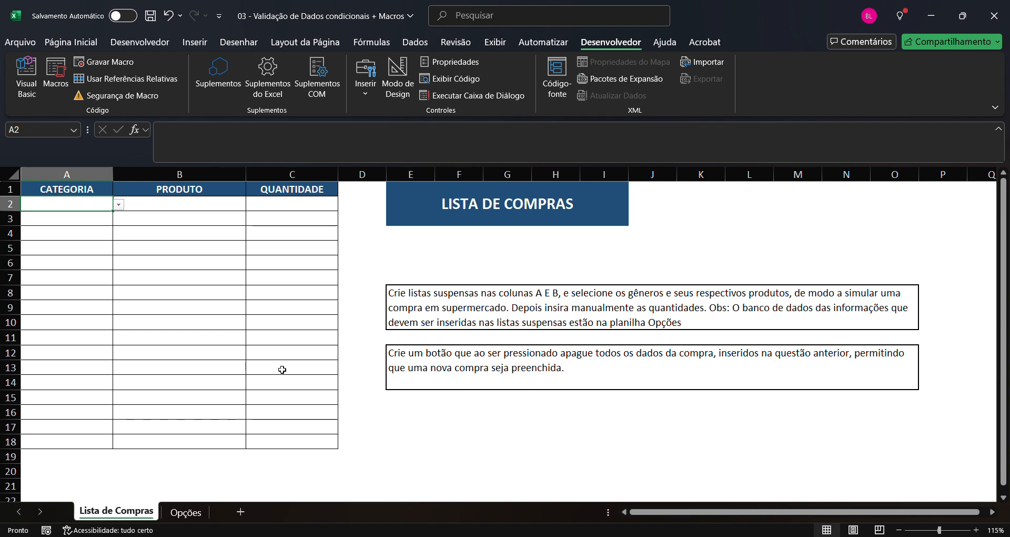
# Insert a rectangle about 6.1 cm wide and 1.9 cm high below the instruction boxes and label it Apagar tudo.
pyautogui.scroll(-1, 431, 359)
pyautogui.scroll(1, 437, 379)
pyautogui.scroll(-1, 448, 397)
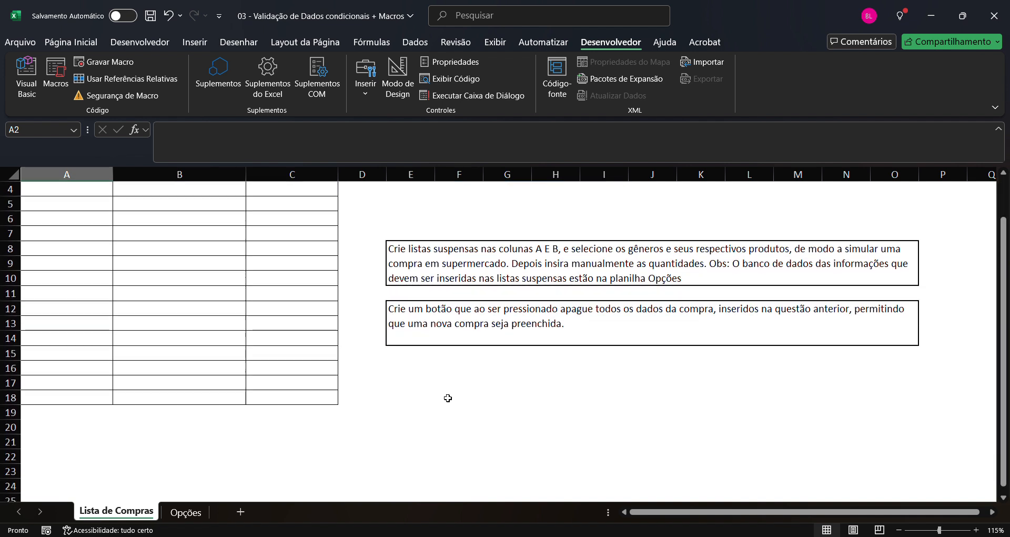
pyautogui.scroll(1, 448, 398)
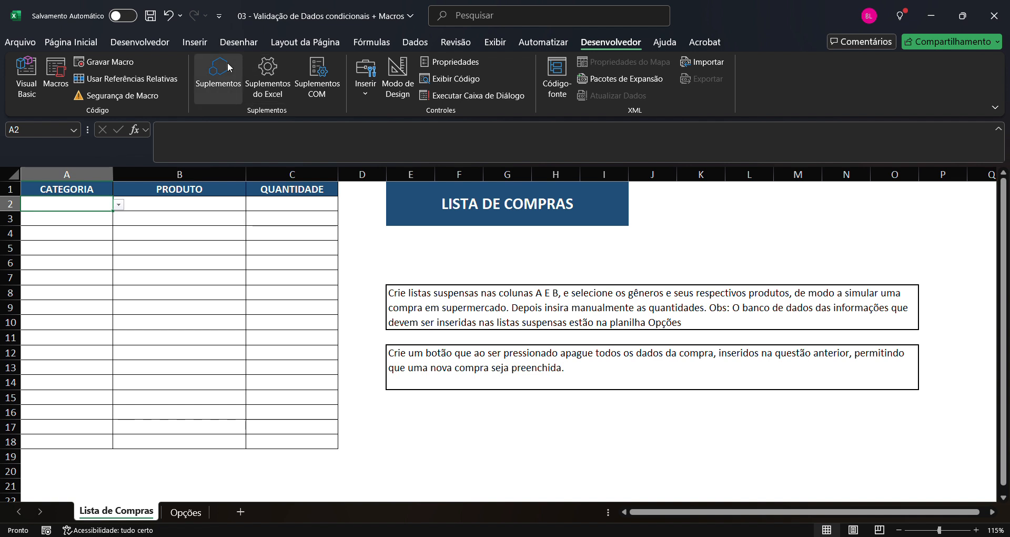
pyautogui.click(203, 43)
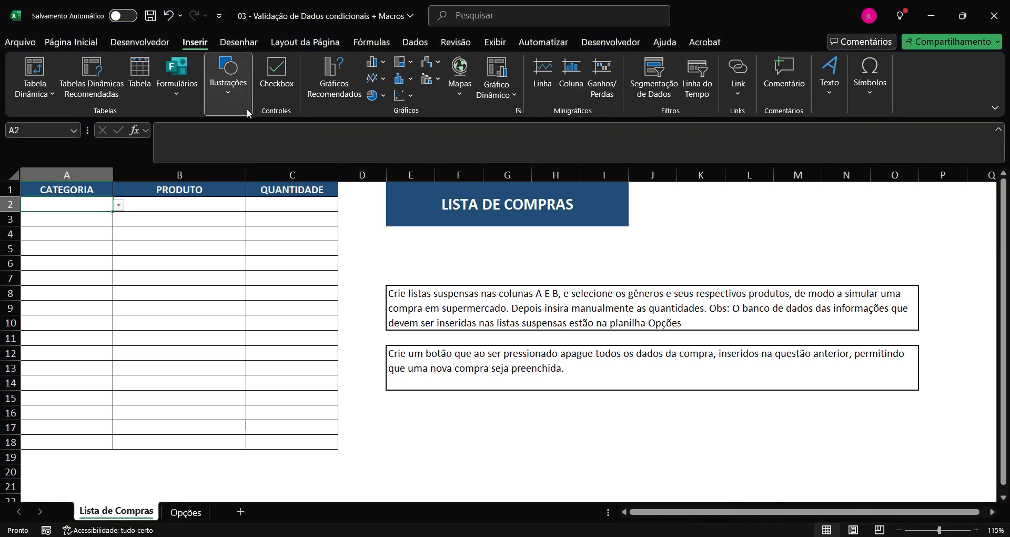
pyautogui.click(250, 157)
pyautogui.click(296, 196)
pyautogui.moveTo(419, 416); pyautogui.dragTo(594, 469)
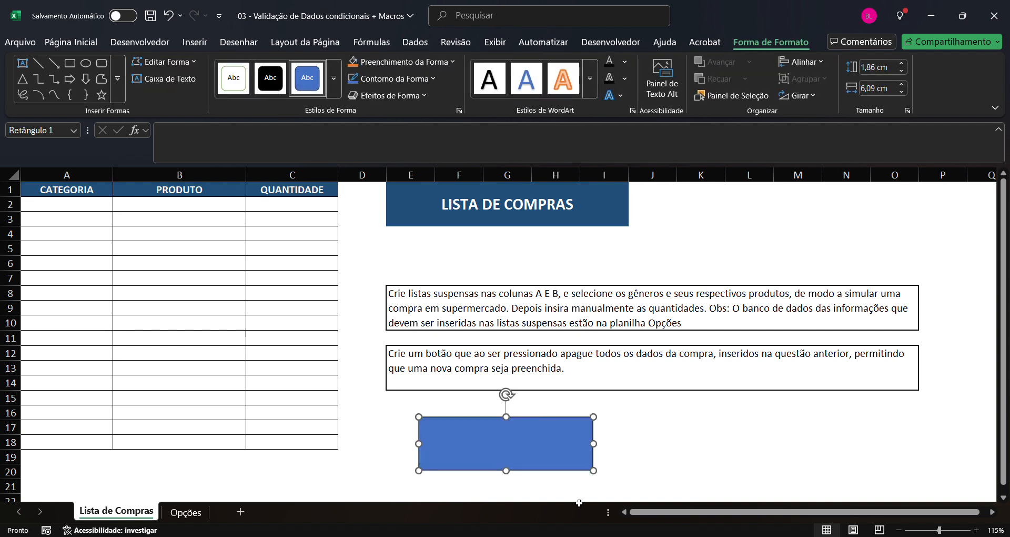
pyautogui.write('Apagar tudo')
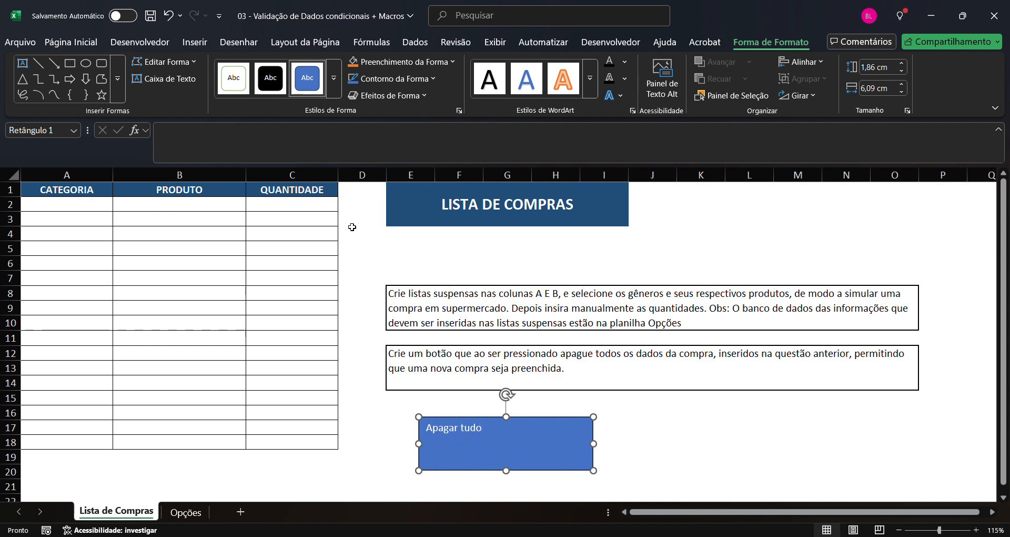
# Centre the Apagar tudo label horizontally and vertically inside the rectangle and deselect the shape.
pyautogui.click(70, 42)
pyautogui.click(274, 88)
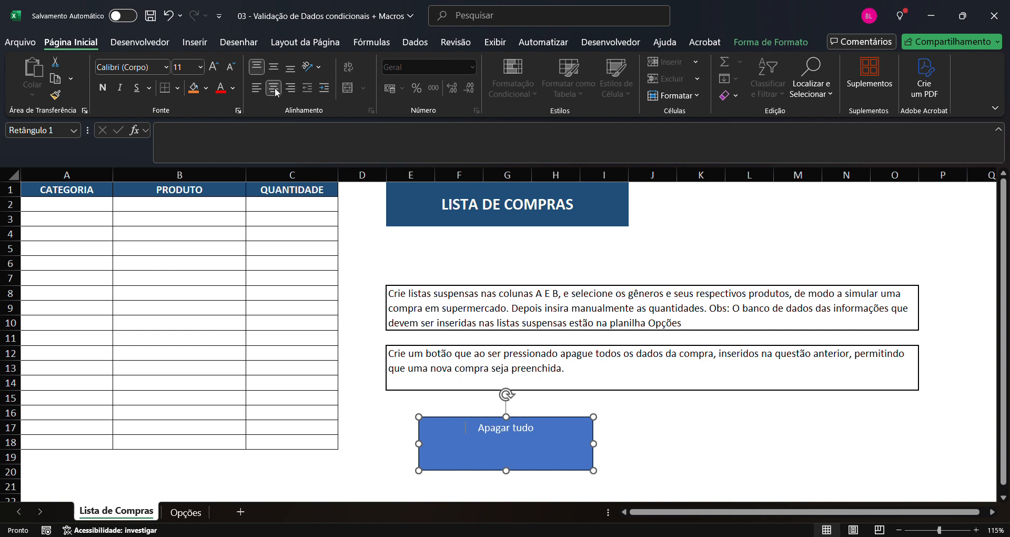
pyautogui.click(274, 66)
pyautogui.click(671, 421)
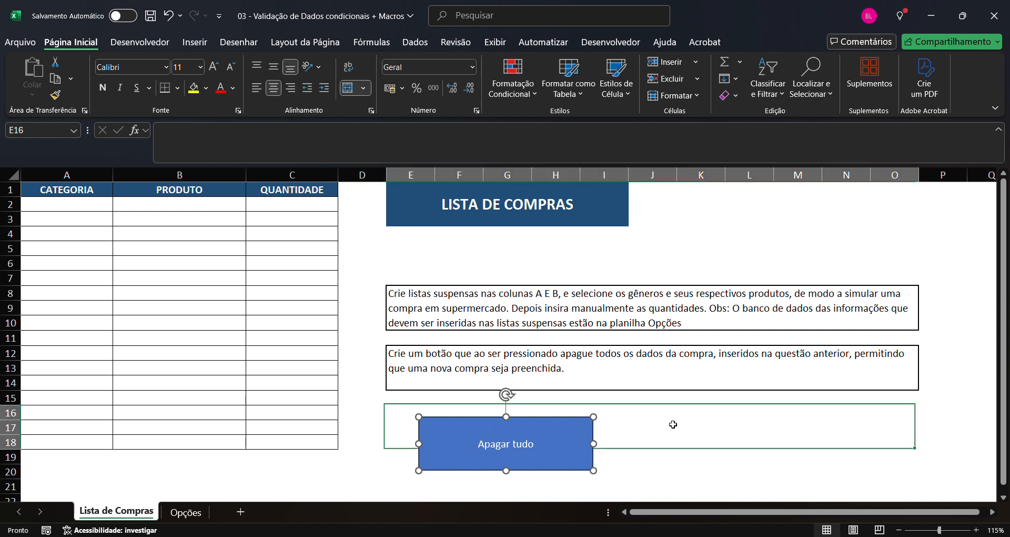
pyautogui.click(593, 457)
pyautogui.click(674, 456)
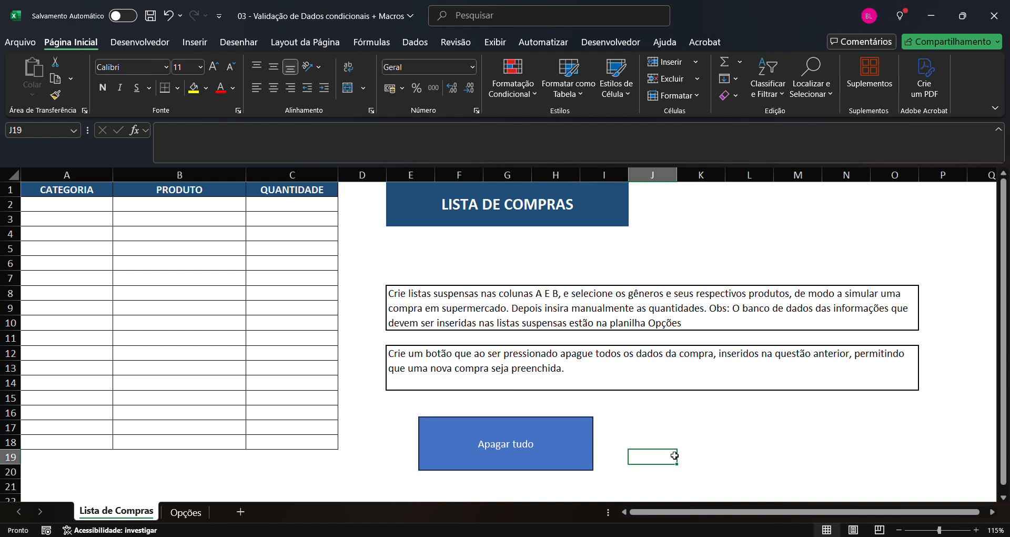
# Assign the recorded clearing macro to the Apagar tudo rectangle and deselect the shape.
pyautogui.click(552, 439)
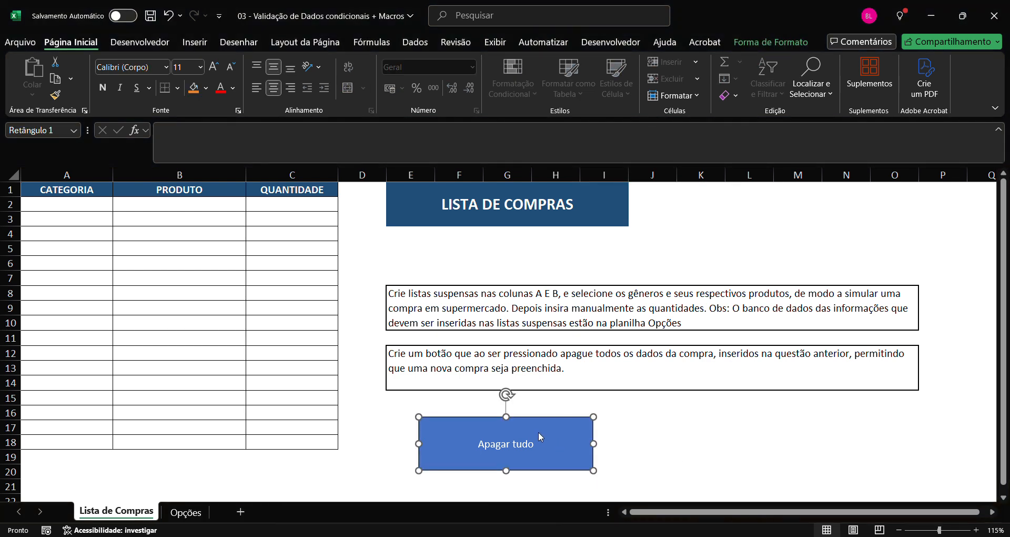
pyautogui.click(614, 346)
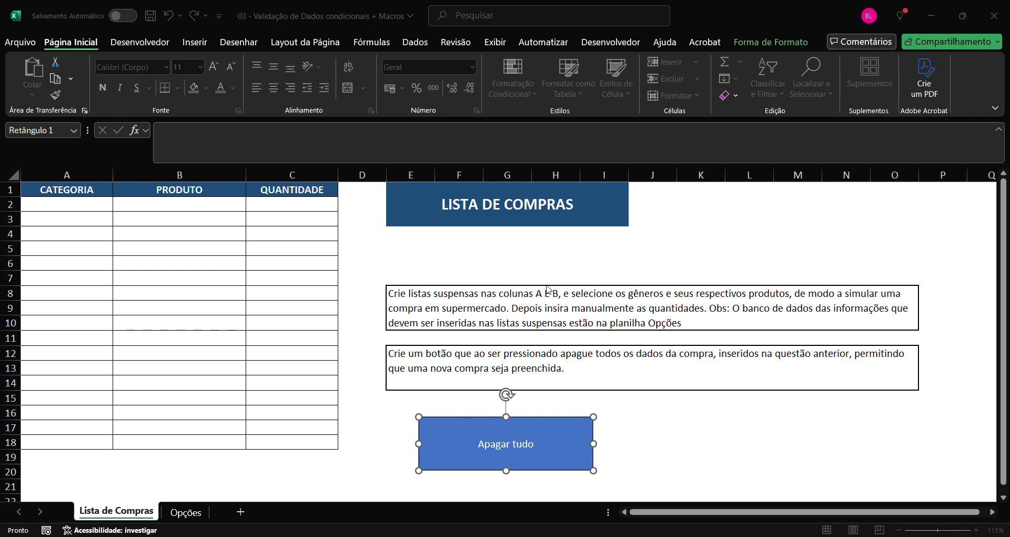
pyautogui.press('Return')
pyautogui.click(665, 456)
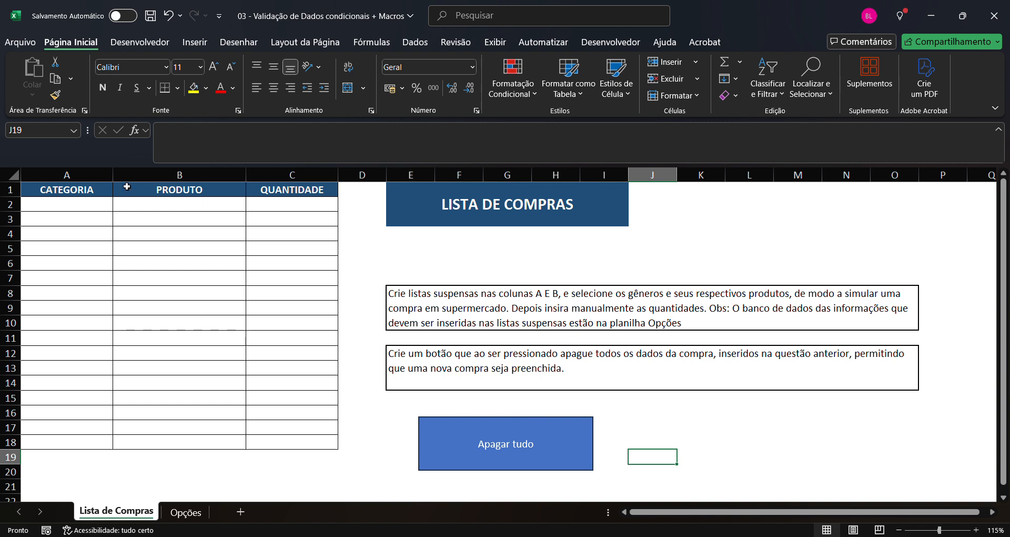
# Enter a test purchase in row 2 with category Frios, product Queijo Provolone and quantity 2.
pyautogui.click(91, 205)
pyautogui.click(71, 251)
pyautogui.click(243, 205)
pyautogui.click(252, 206)
pyautogui.click(205, 245)
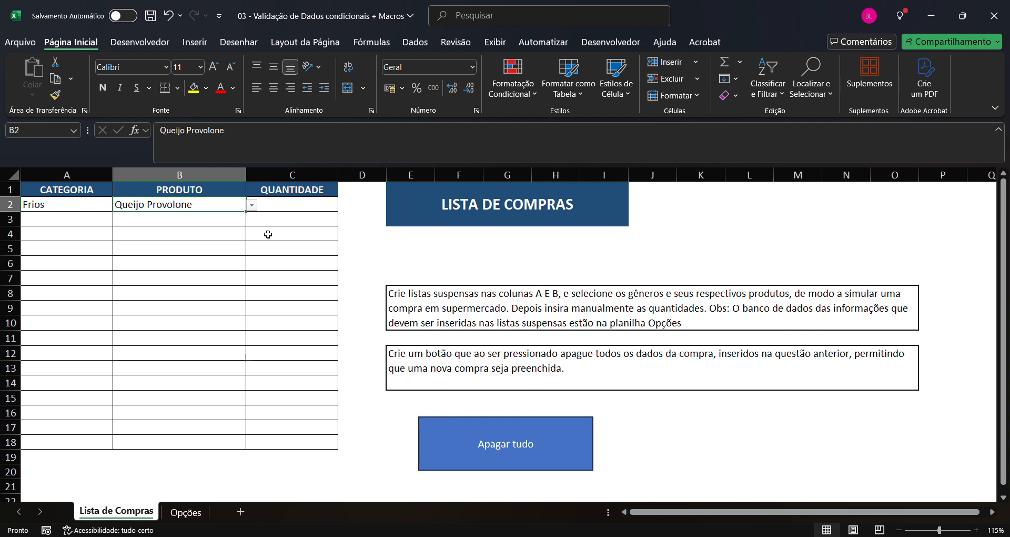
pyautogui.click(300, 209)
pyautogui.write('2')
pyautogui.click(294, 227)
# Fill the row 2 test entries down to row 18, with quantities rising by one, and test clearing them with the Apagar tudo rectangle.
pyautogui.moveTo(88, 209); pyautogui.dragTo(309, 449)
pyautogui.click(362, 399)
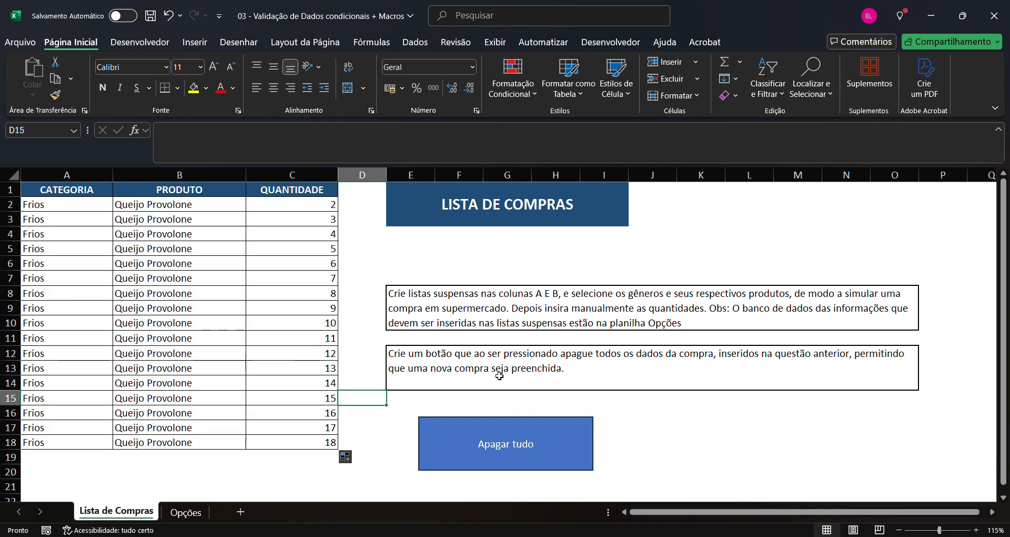
pyautogui.click(647, 414)
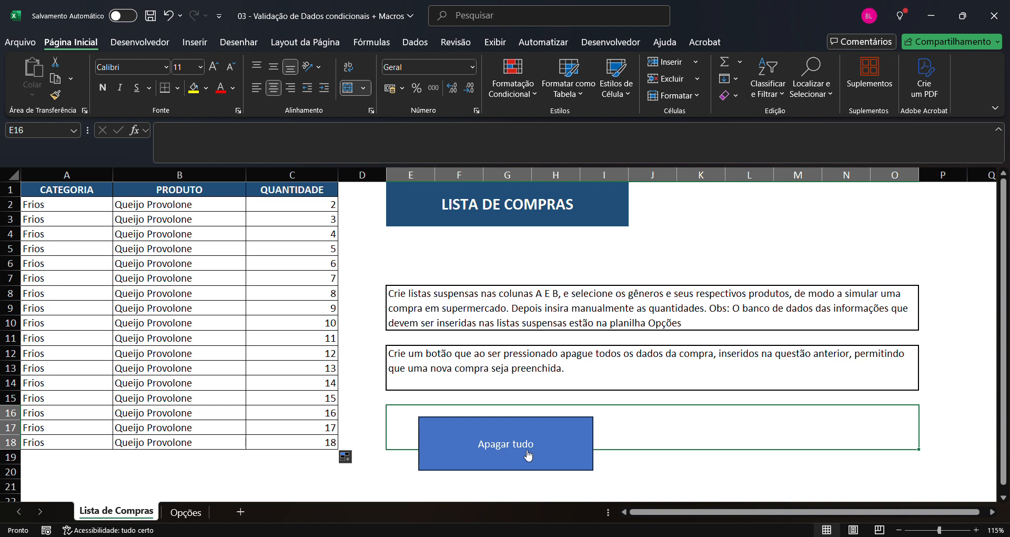
pyautogui.click(528, 456)
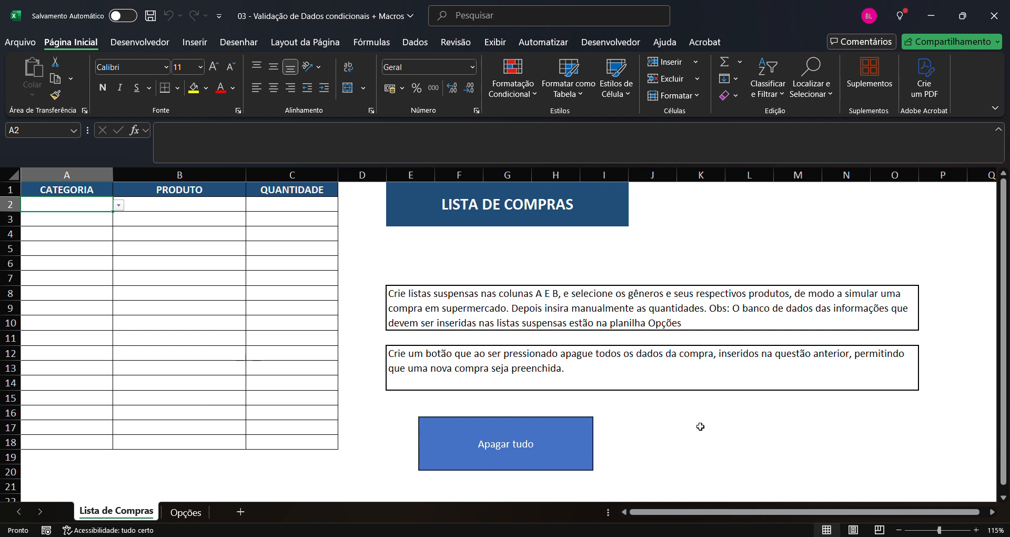
pyautogui.click(809, 425)
pyautogui.click(400, 487)
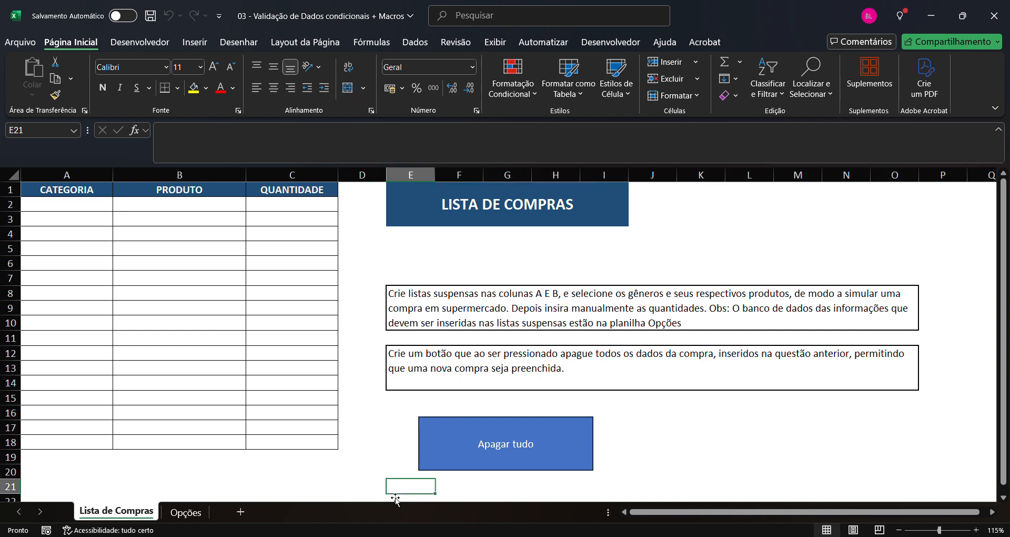
pyautogui.click(185, 512)
pyautogui.click(138, 515)
pyautogui.scroll(-1, 652, 422)
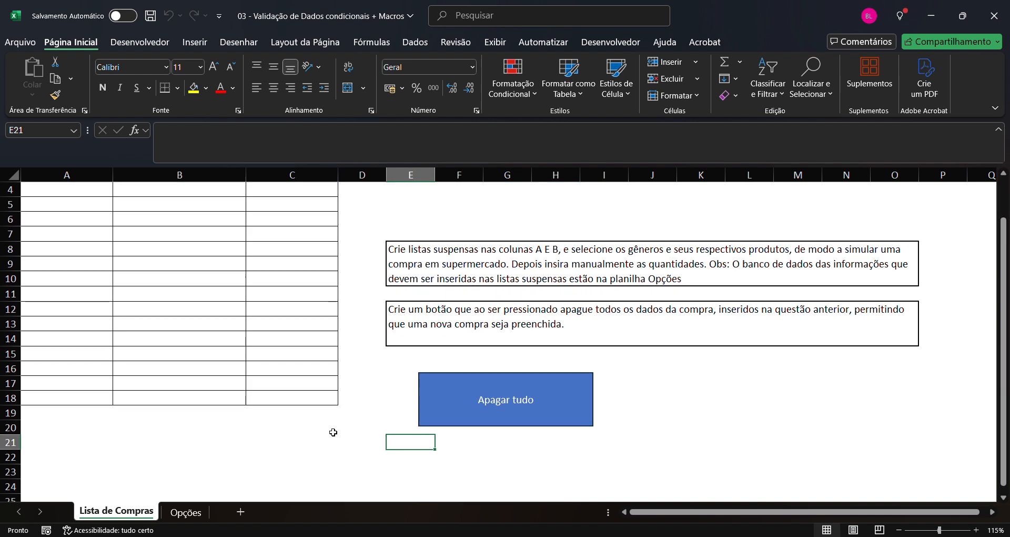
pyautogui.scroll(1, 315, 463)
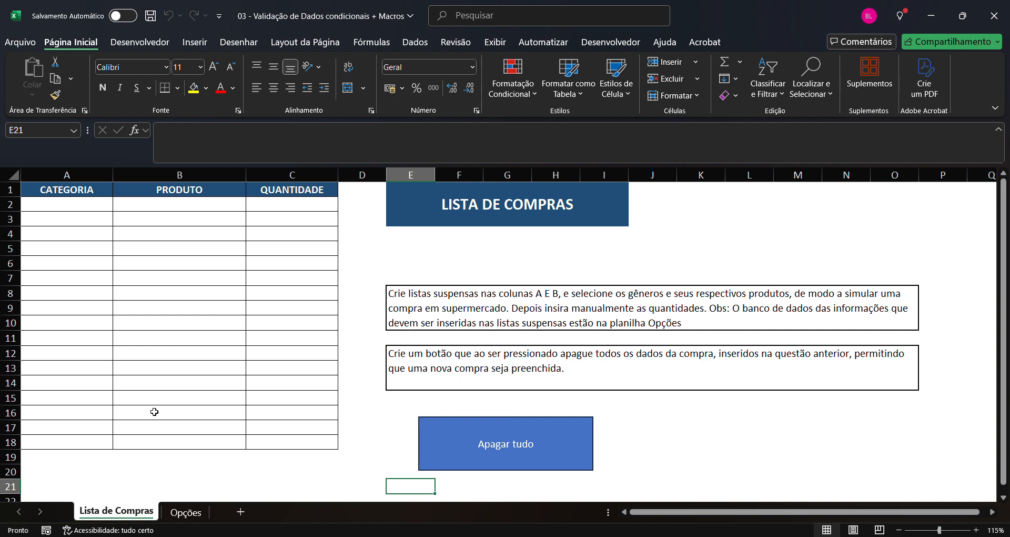
pyautogui.click(670, 426)
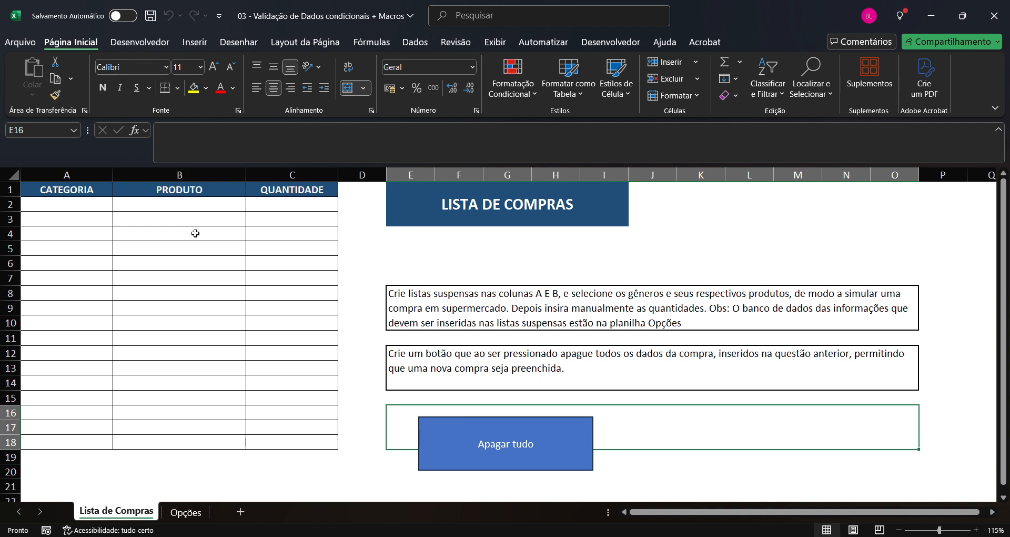
# View the workbook's Save As options and return to the Lista de Compras sheet.
pyautogui.click(19, 44)
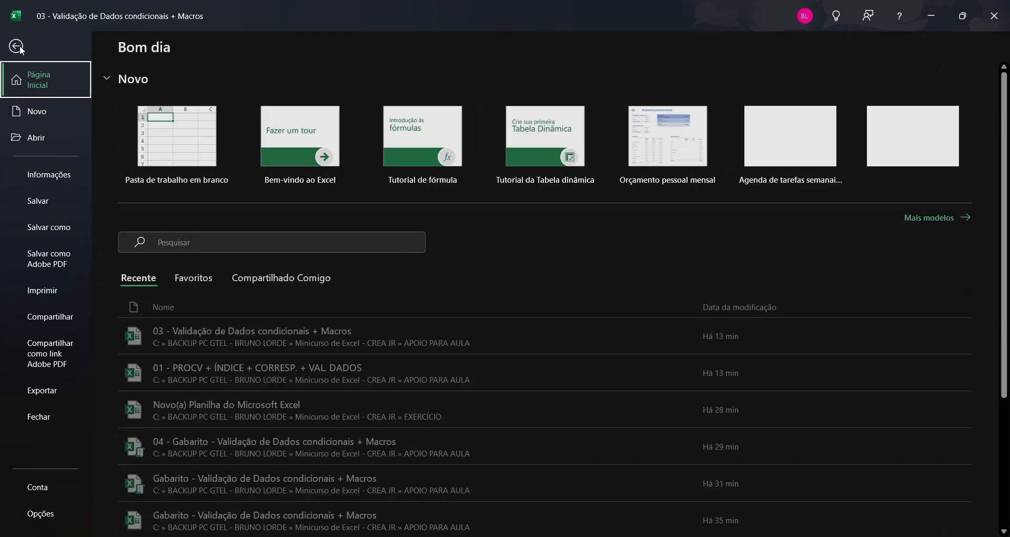
pyautogui.click(55, 231)
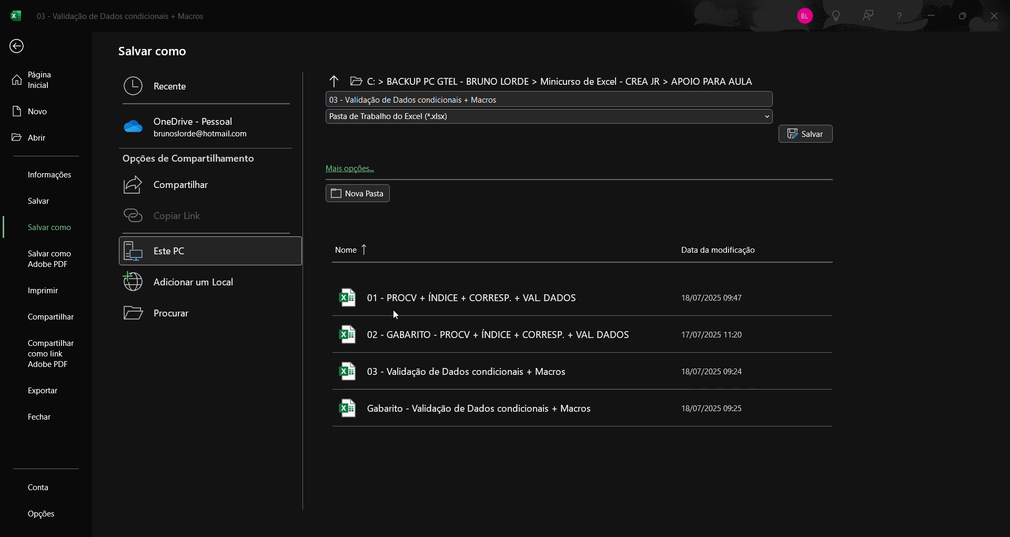
pyautogui.press('Escape')
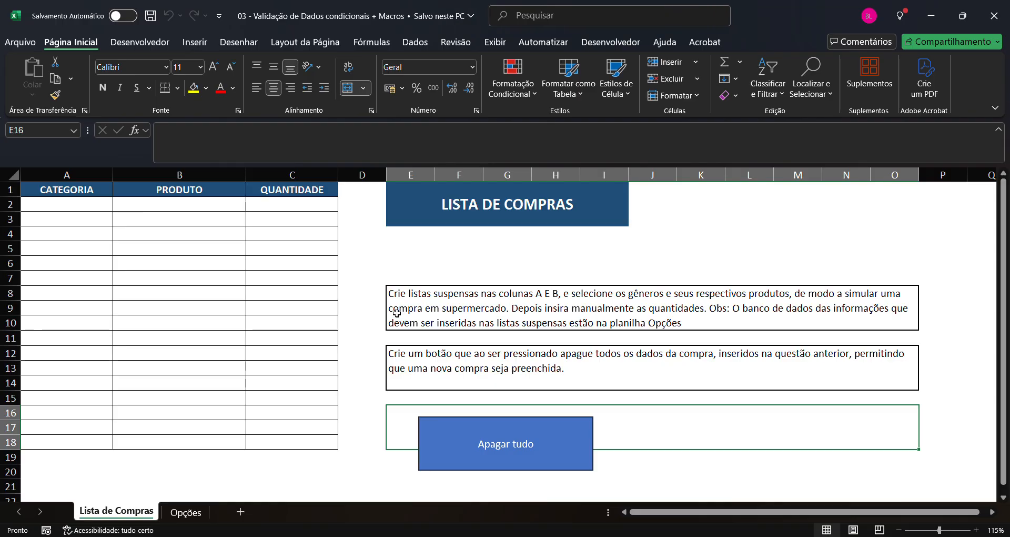
pyautogui.click(674, 472)
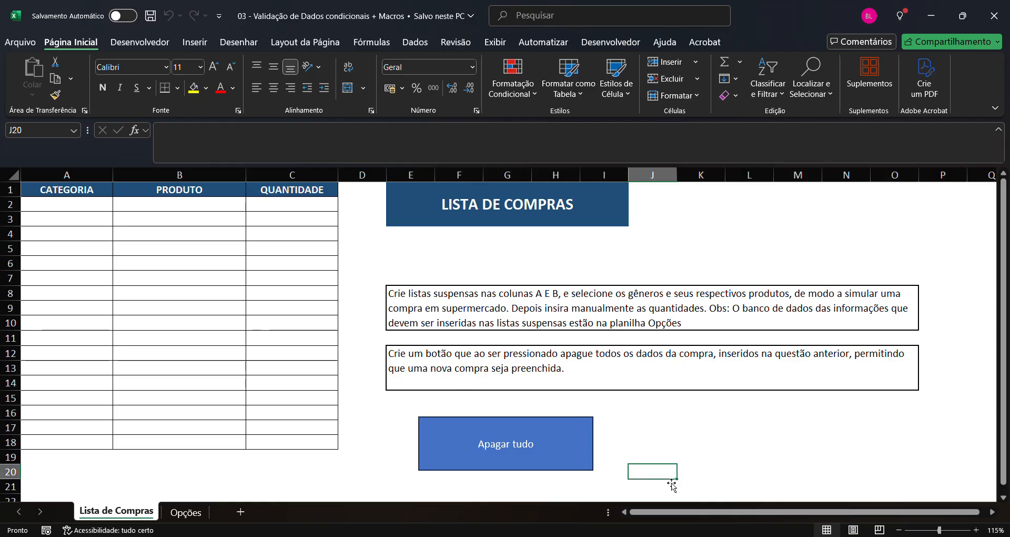
# Open the recorded macro's code from the list of macros to examine it, and close the code editor.
pyautogui.click(610, 43)
pyautogui.click(75, 69)
pyautogui.click(620, 242)
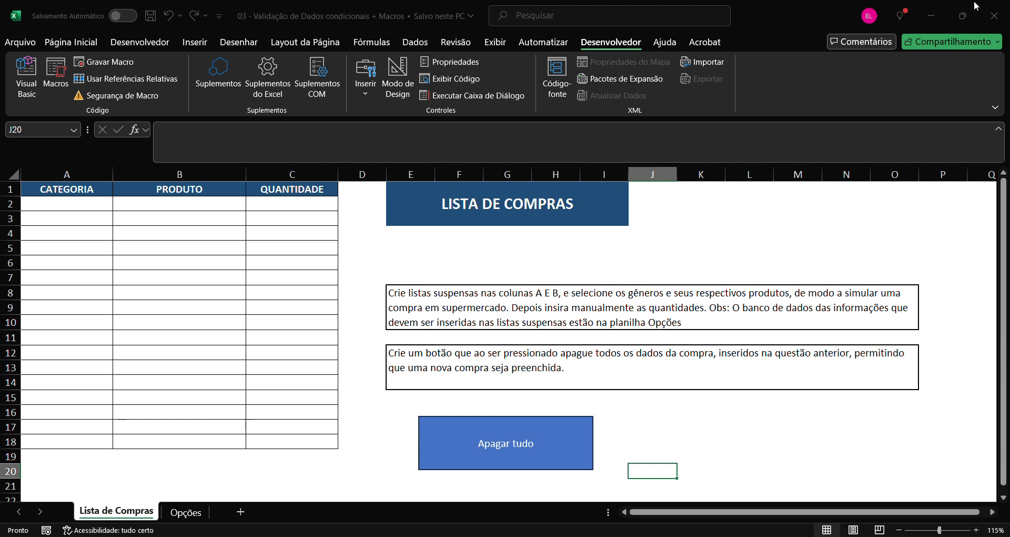
pyautogui.click(988, 15)
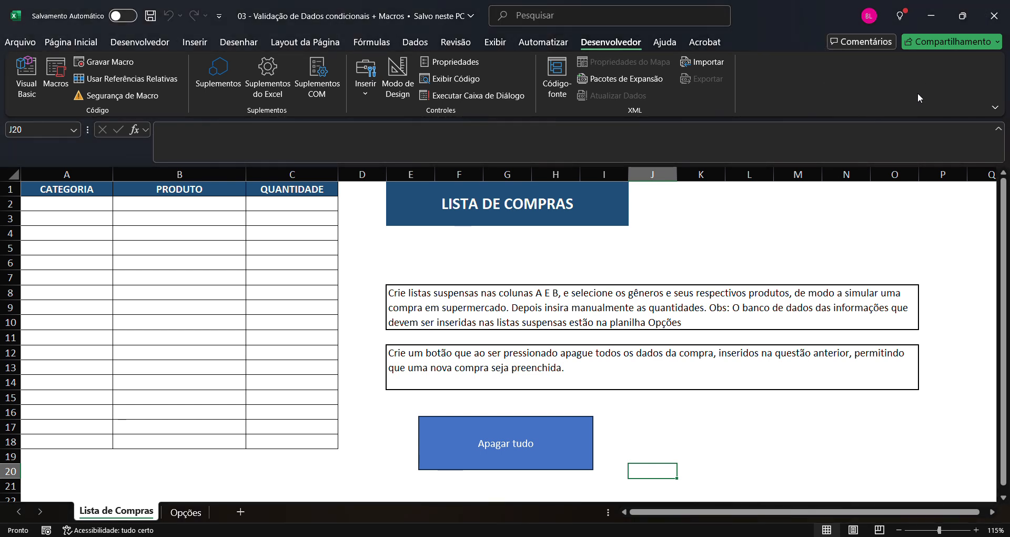